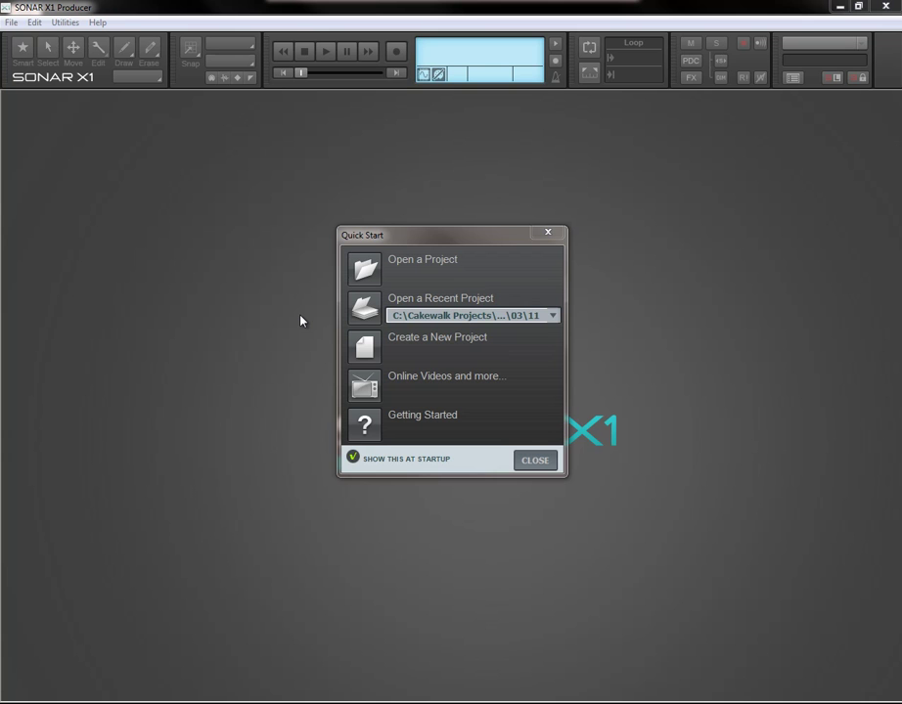
Move the Quick Start dialog up and left and pick 'Auto-save Copy of Auto-save Copy of Rap' from recent projects
left_click(426, 235)
left_click_drag(427, 235, 408, 171)
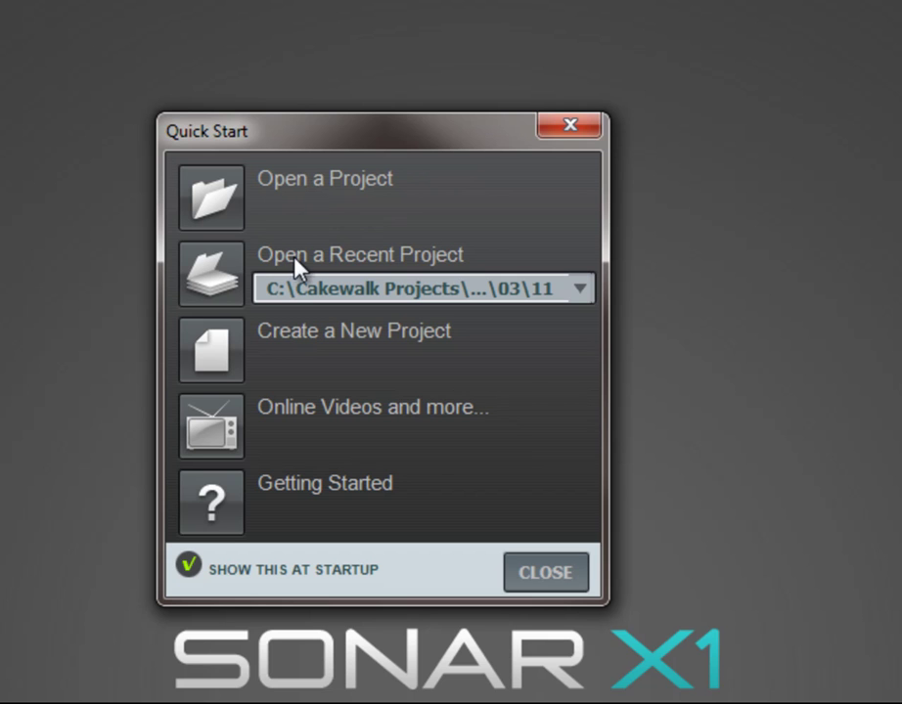
left_click(583, 290)
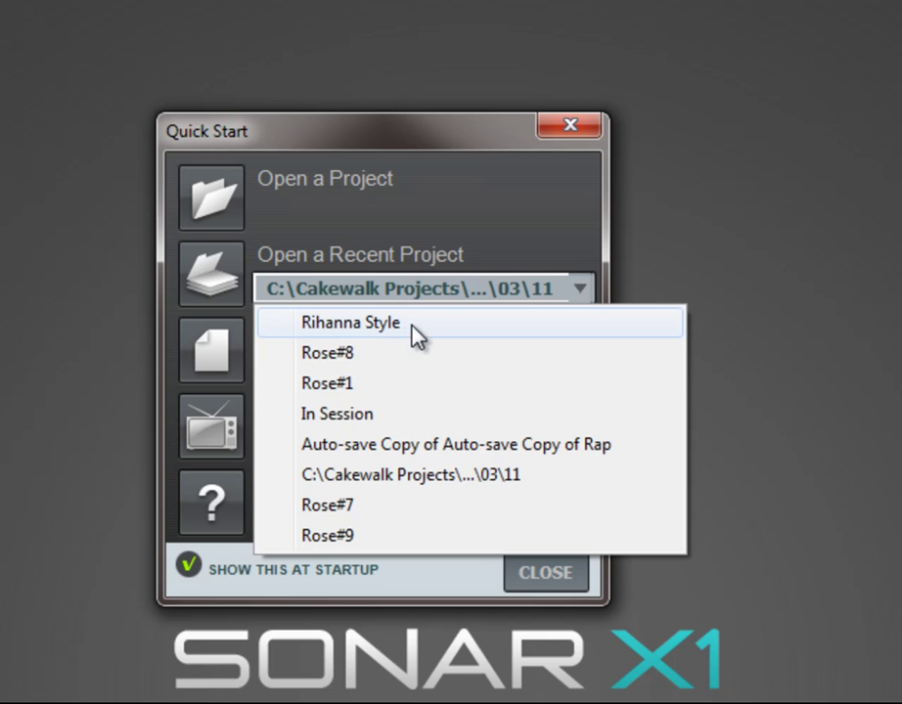
left_click(411, 452)
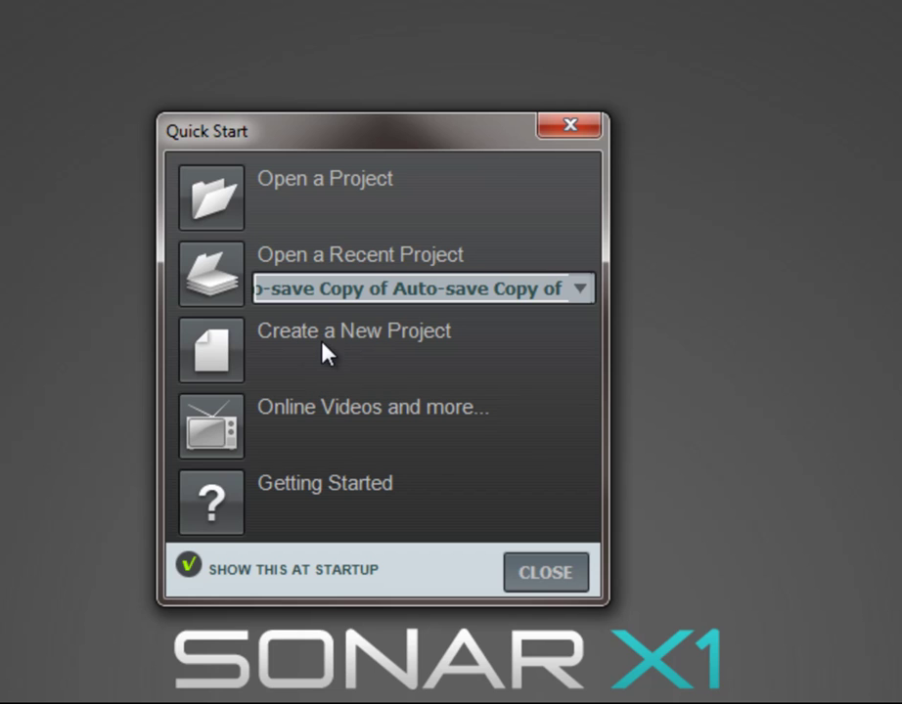
Start a new project named Tutorial, keeping the location C:\Cakewalk Projects\Tutorial
left_click(213, 358)
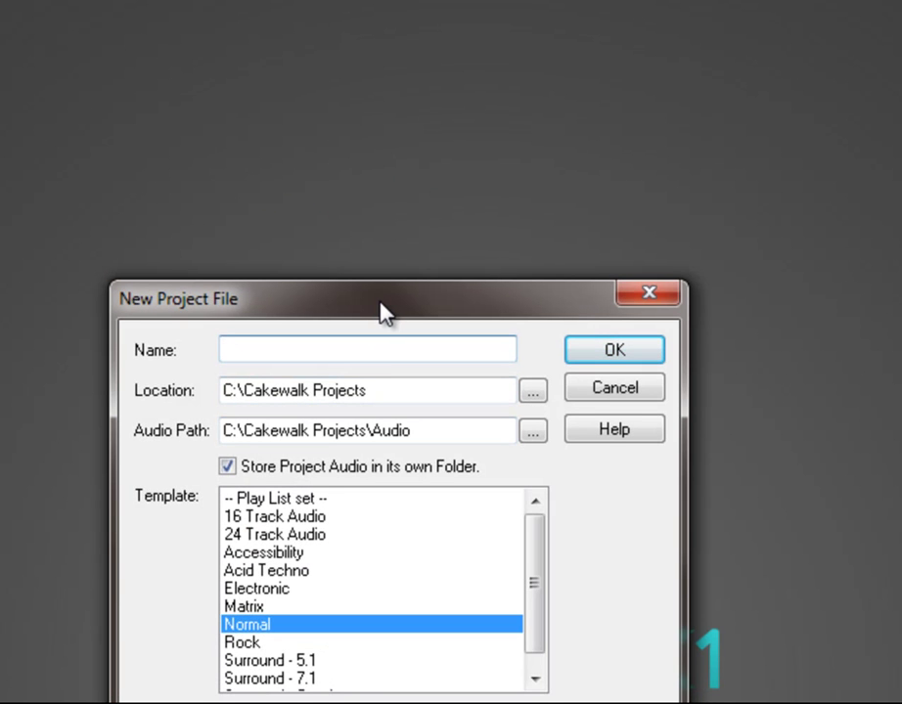
type("Tuto")
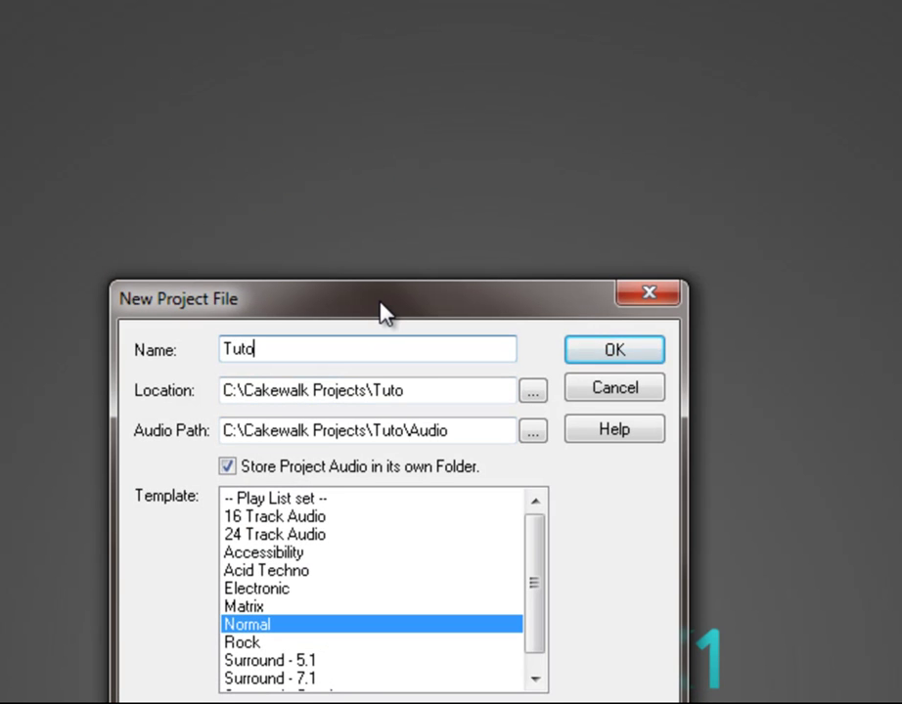
type("rial")
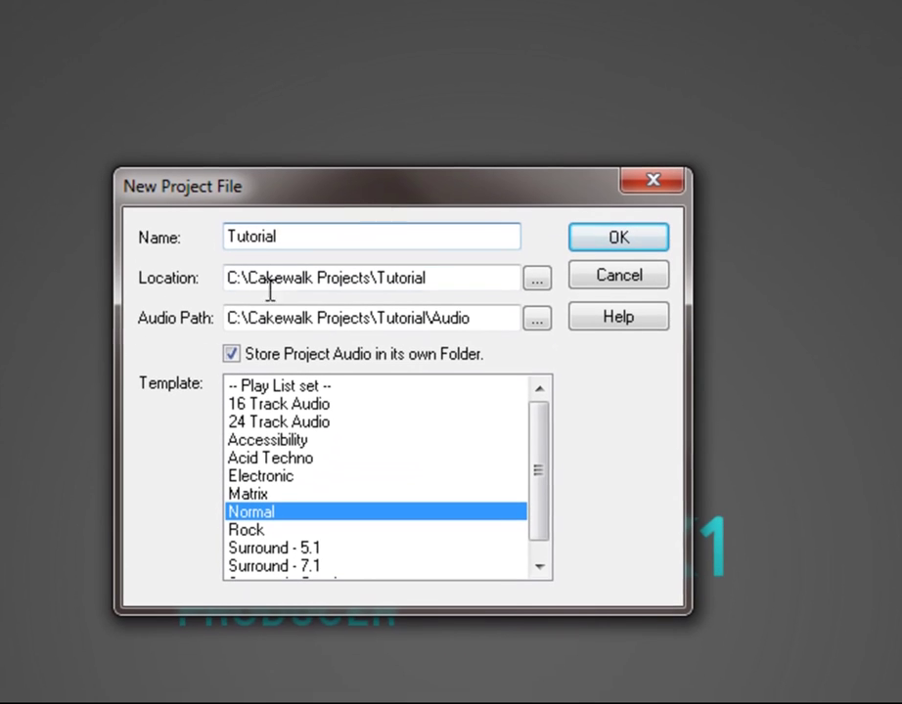
left_click(534, 279)
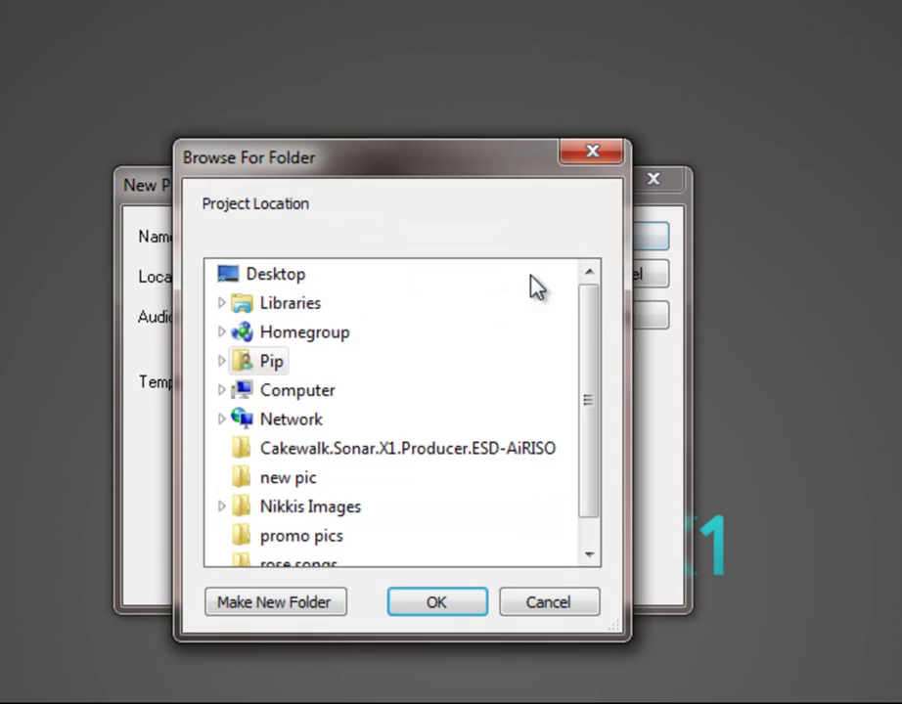
left_click_drag(589, 318, 588, 377)
left_click(609, 162)
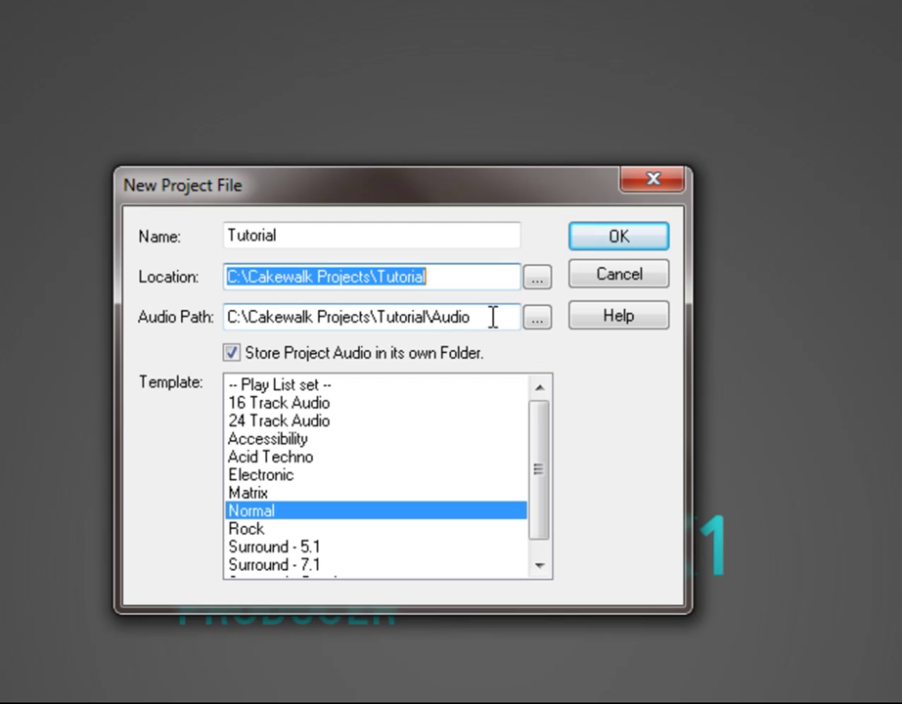
left_click(447, 280)
Keep the Tutorial\Audio audio path and Normal template, and create the project
left_click(474, 321)
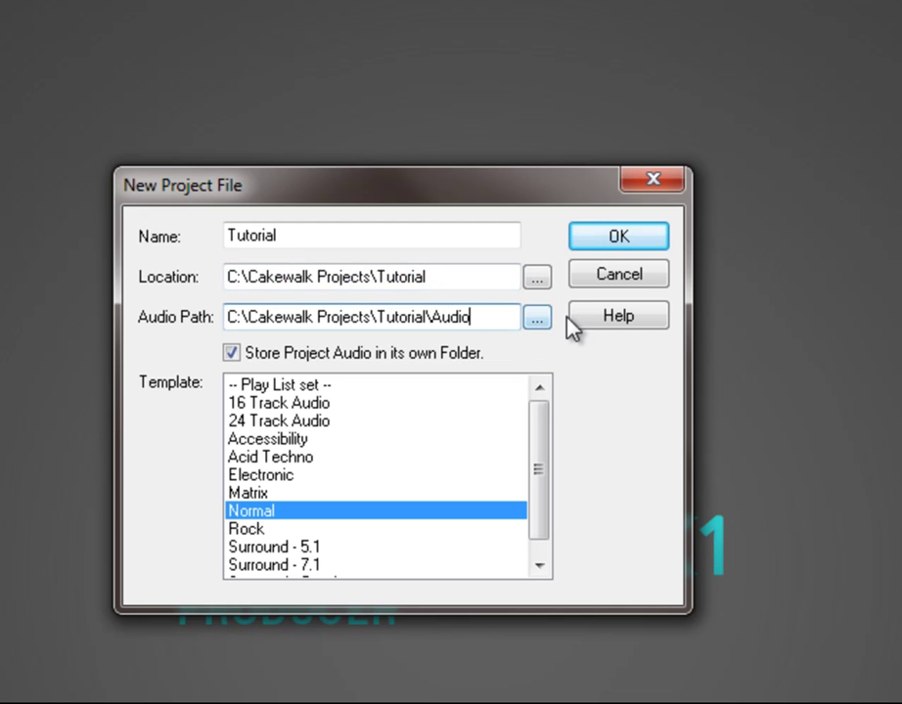
left_click(539, 320)
left_click(590, 157)
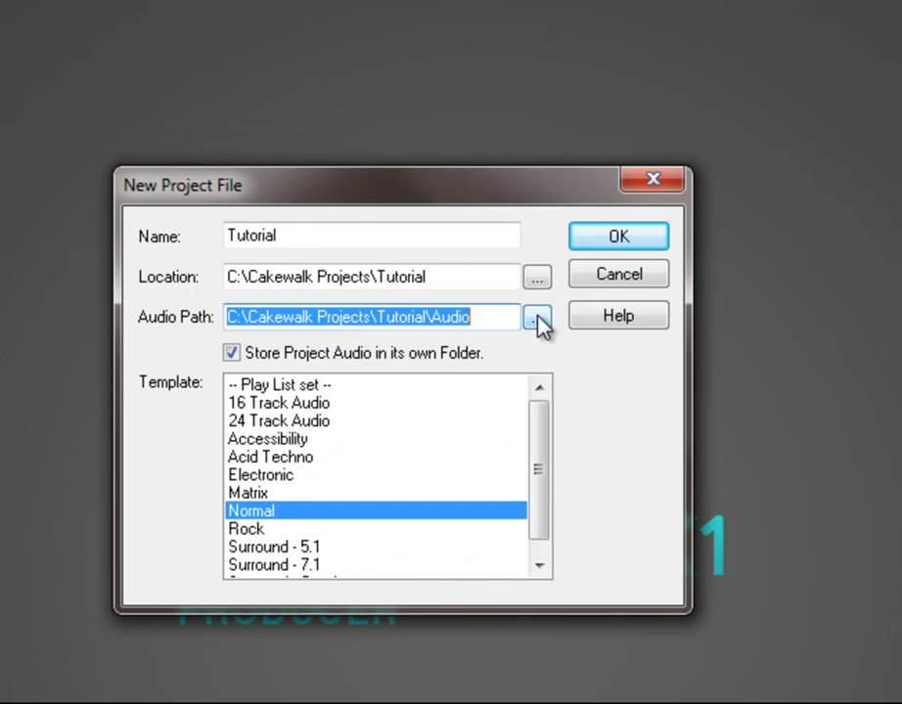
left_click(492, 321)
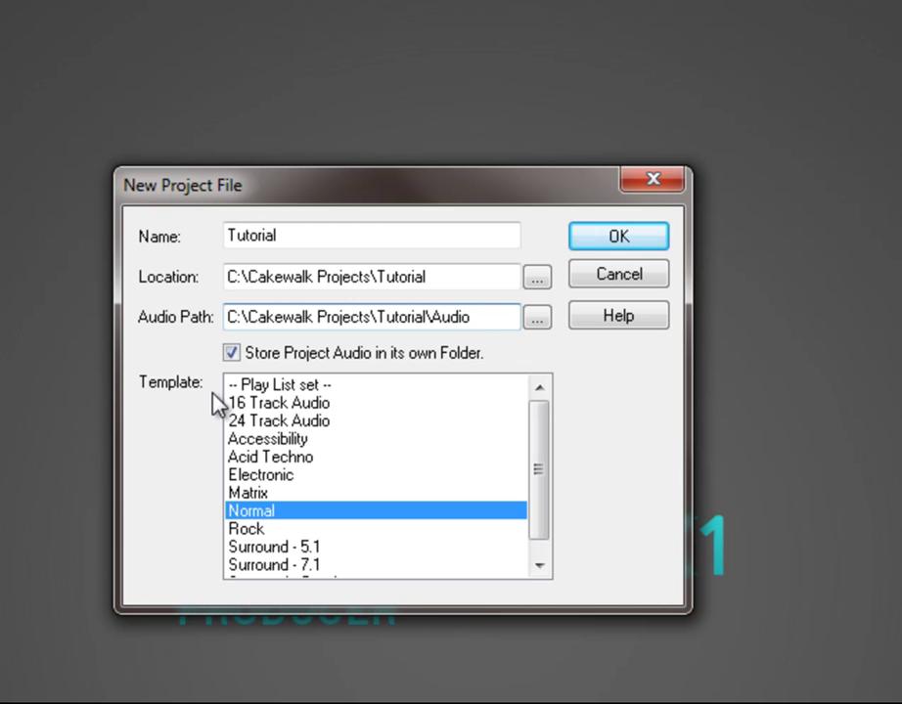
left_click_drag(544, 453, 543, 507)
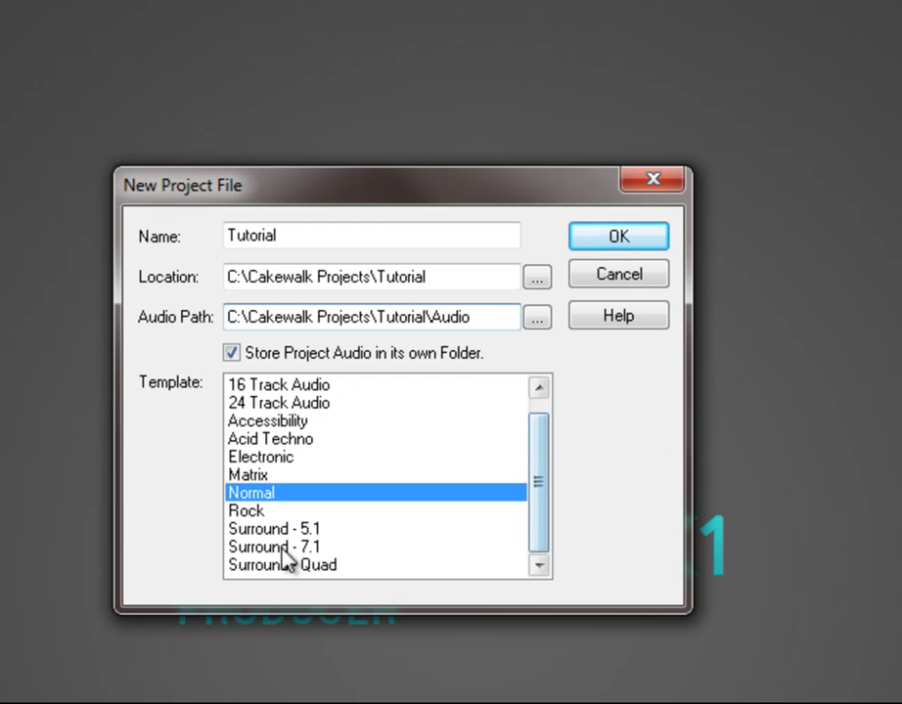
left_click(621, 237)
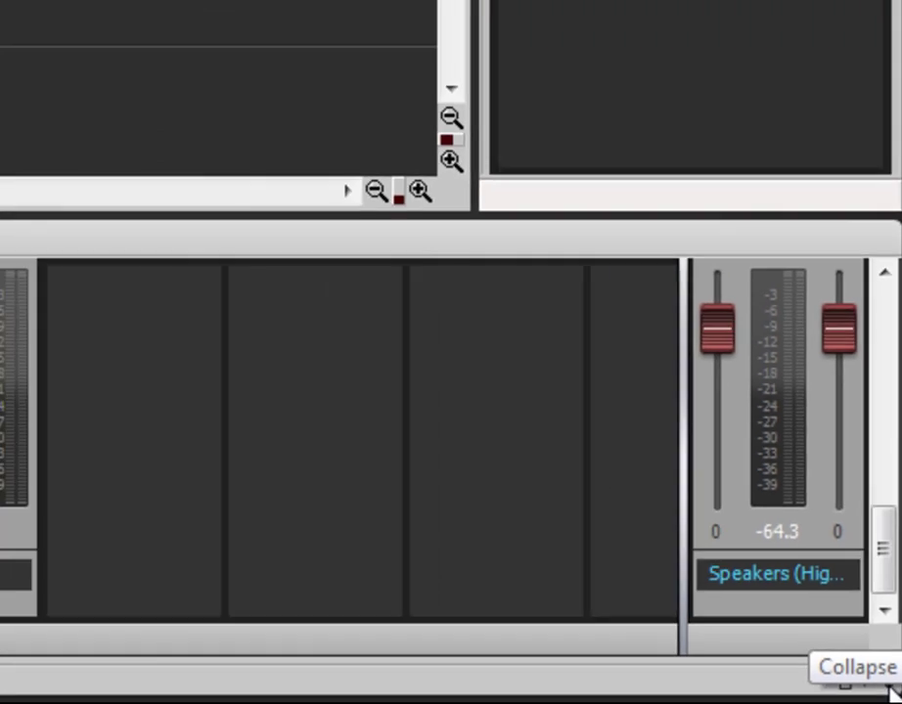
Collapse the Console pane and the Media browser pane
left_click(889, 683)
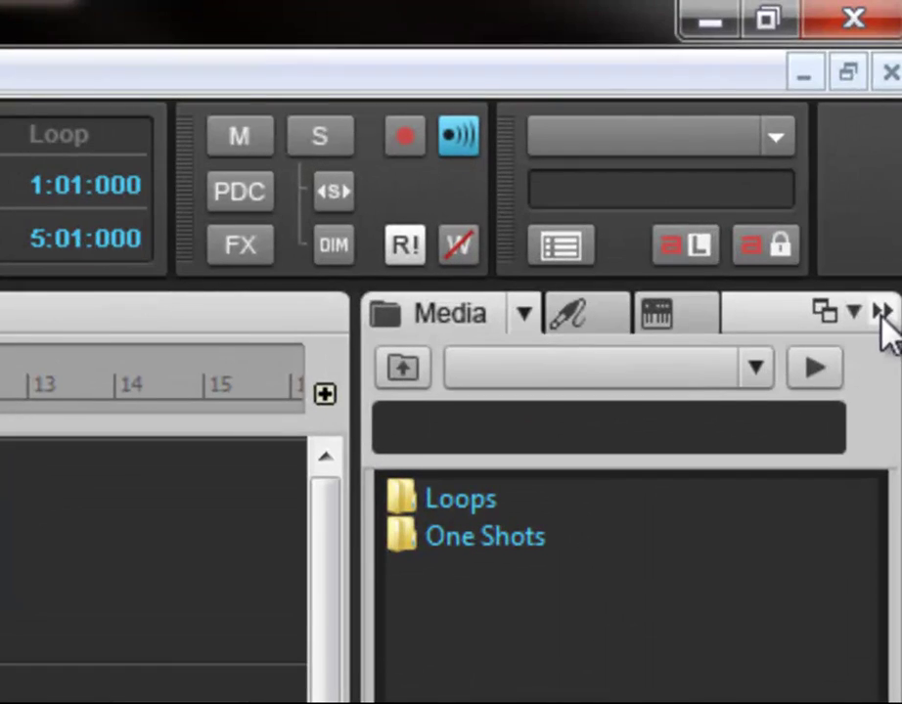
left_click(881, 312)
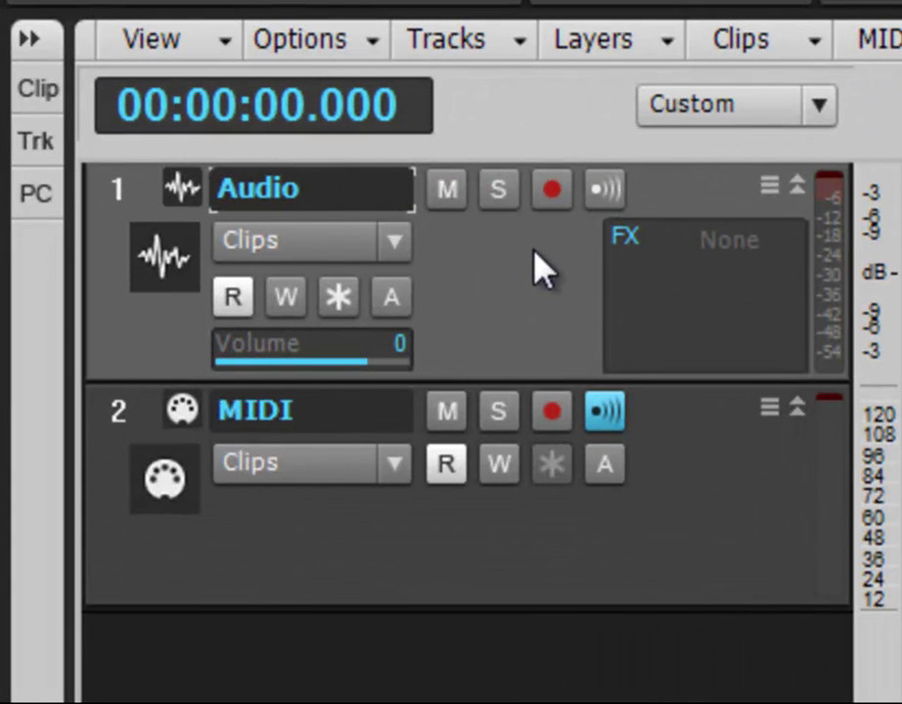
Delete the default Audio and MIDI tracks 1 and 2
left_click(125, 195)
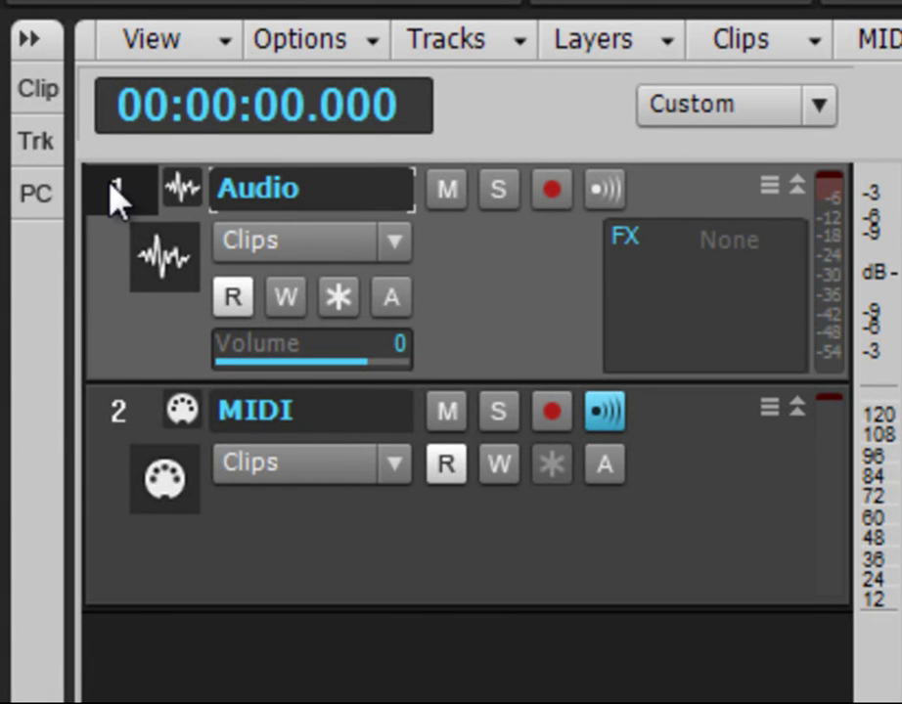
left_click(115, 191)
left_click(117, 411, "ctrl")
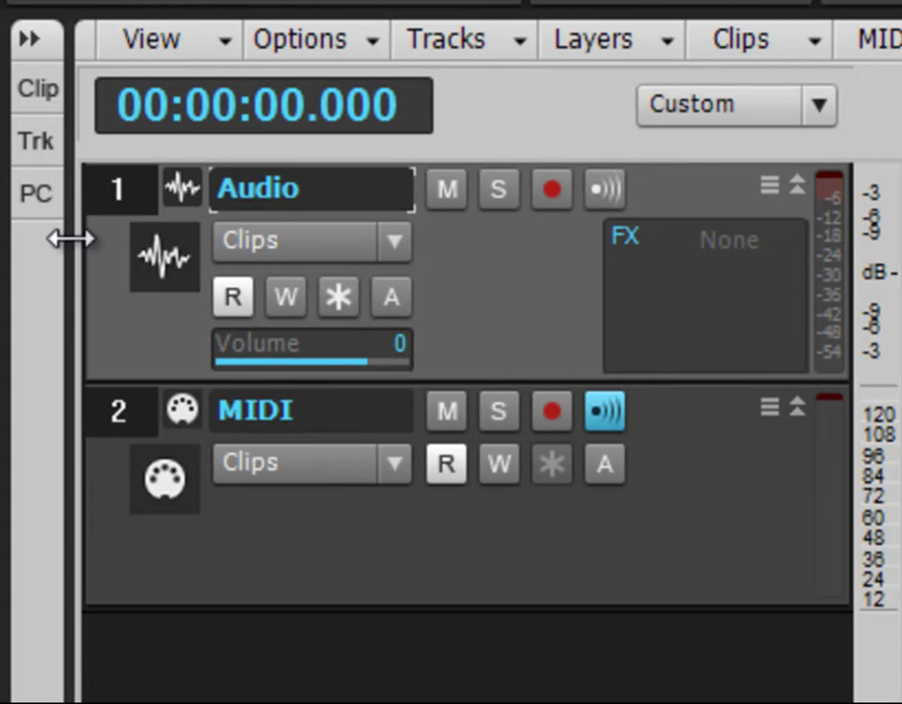
right_click(118, 195)
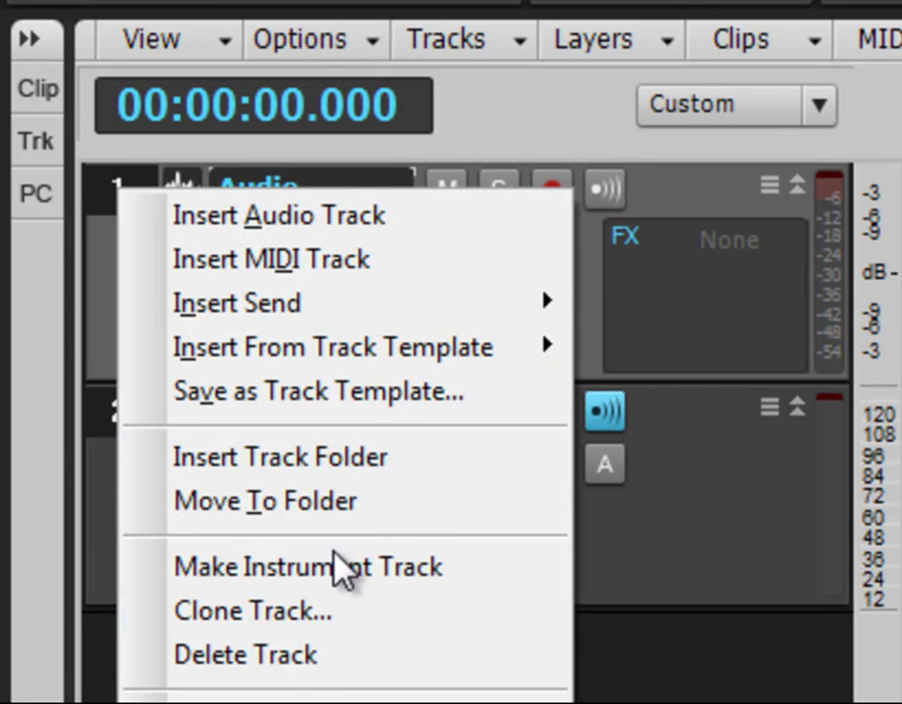
left_click(316, 654)
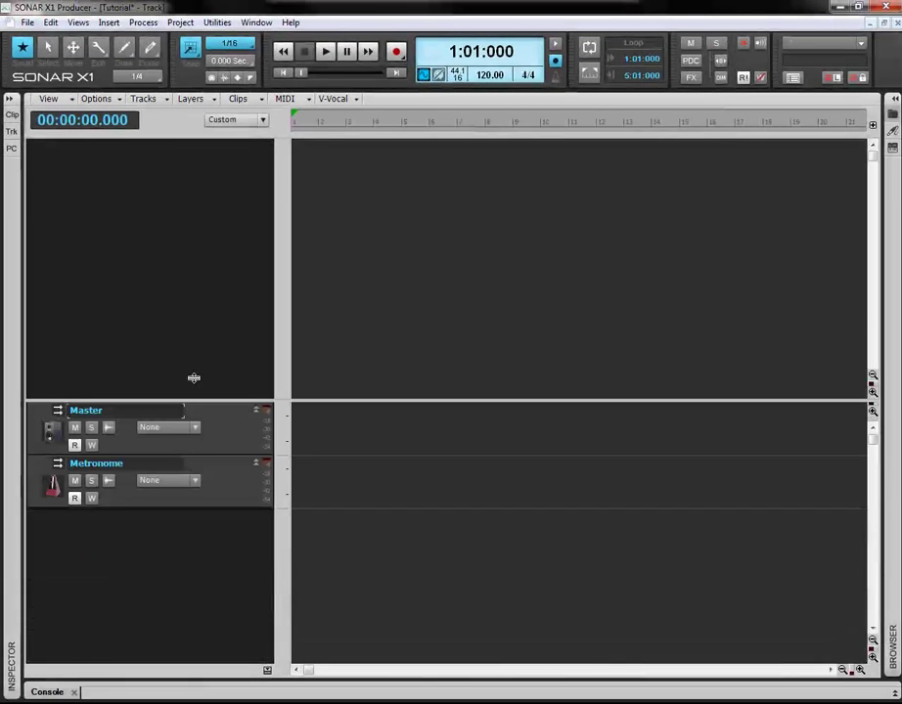
Delete the Master and Metronome buses
left_click_drag(193, 377, 196, 339)
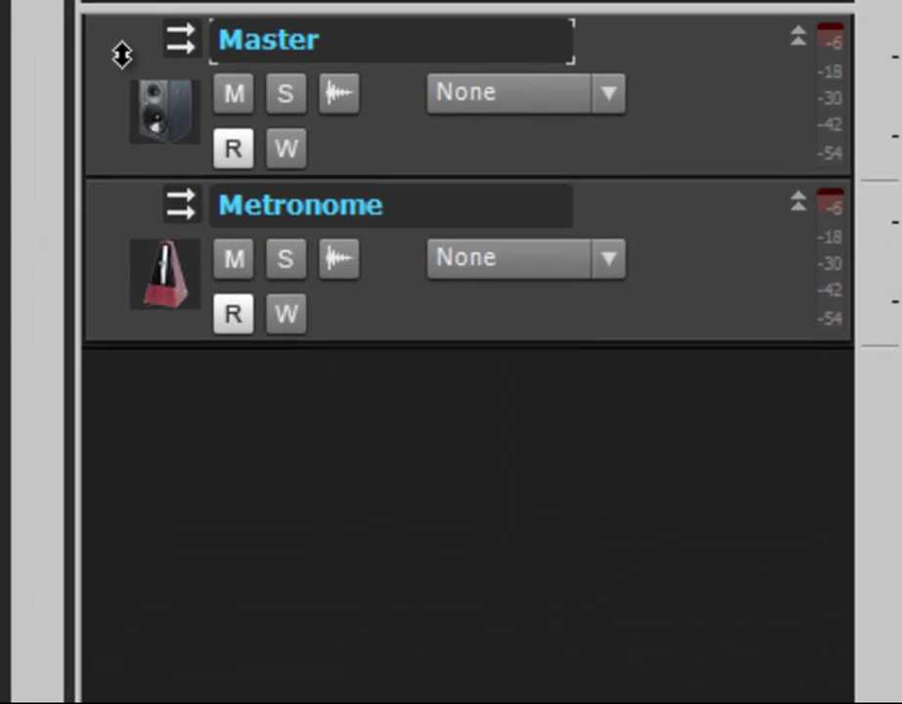
right_click(41, 360)
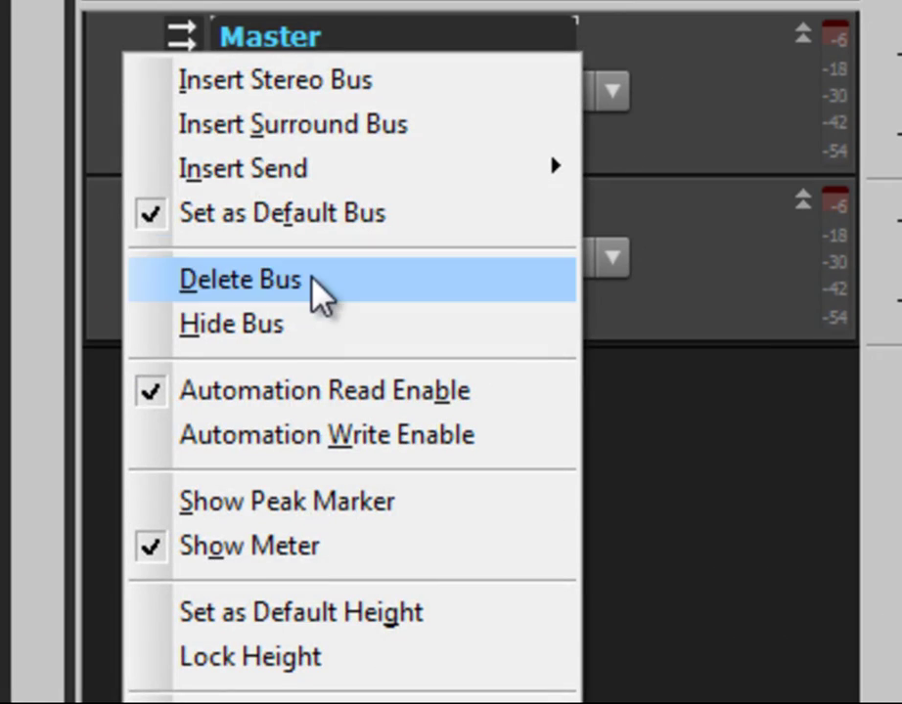
left_click(311, 286)
right_click(110, 46)
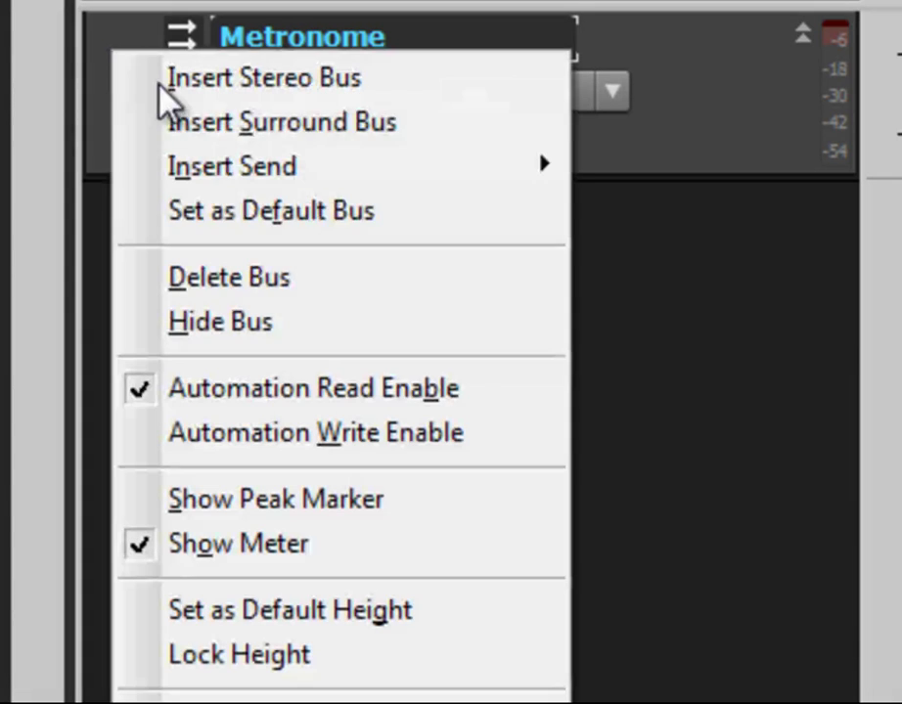
left_click(274, 278)
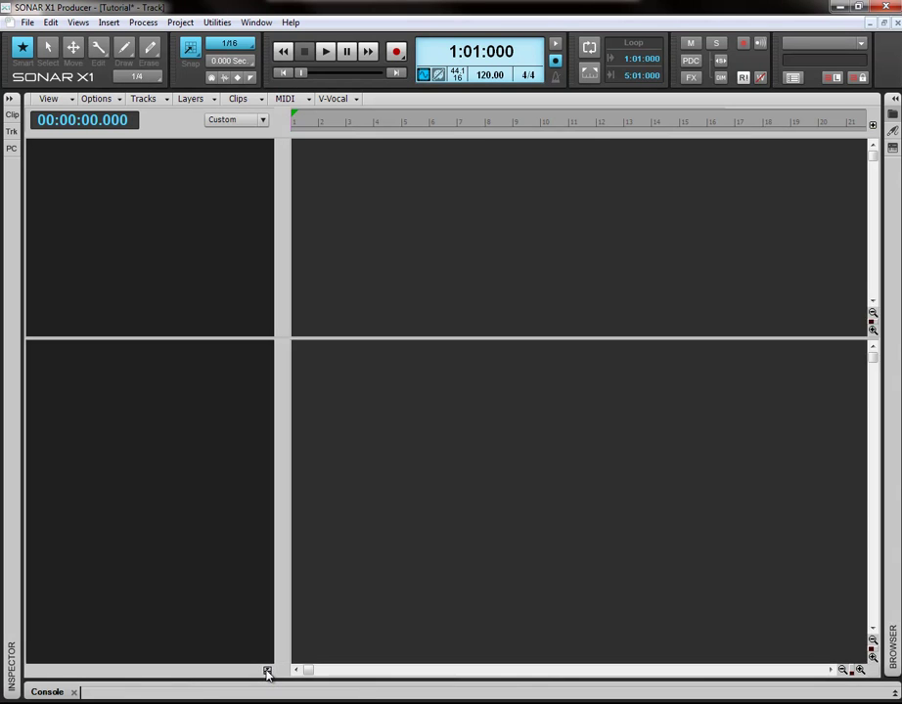
Hide the empty bus area and nudge the Now slider toward bar 2
left_click(267, 672)
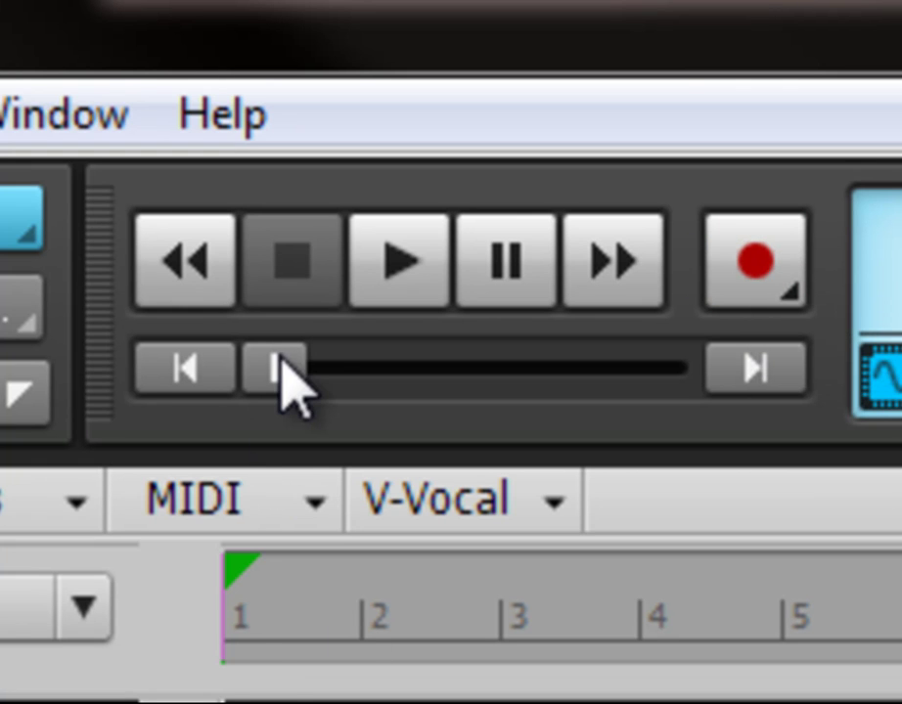
left_click(284, 369)
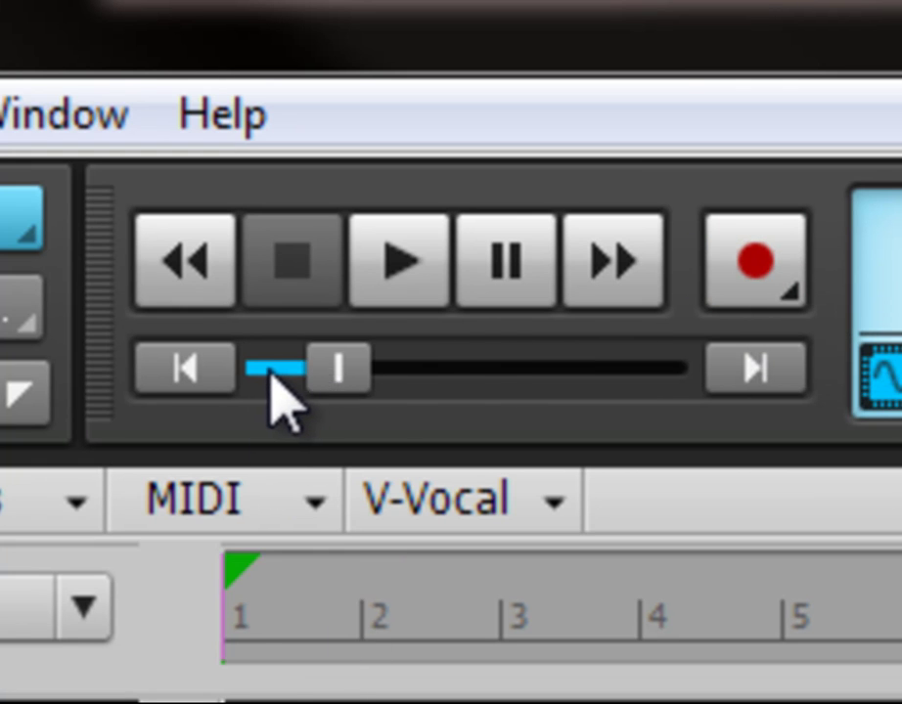
left_click(286, 373)
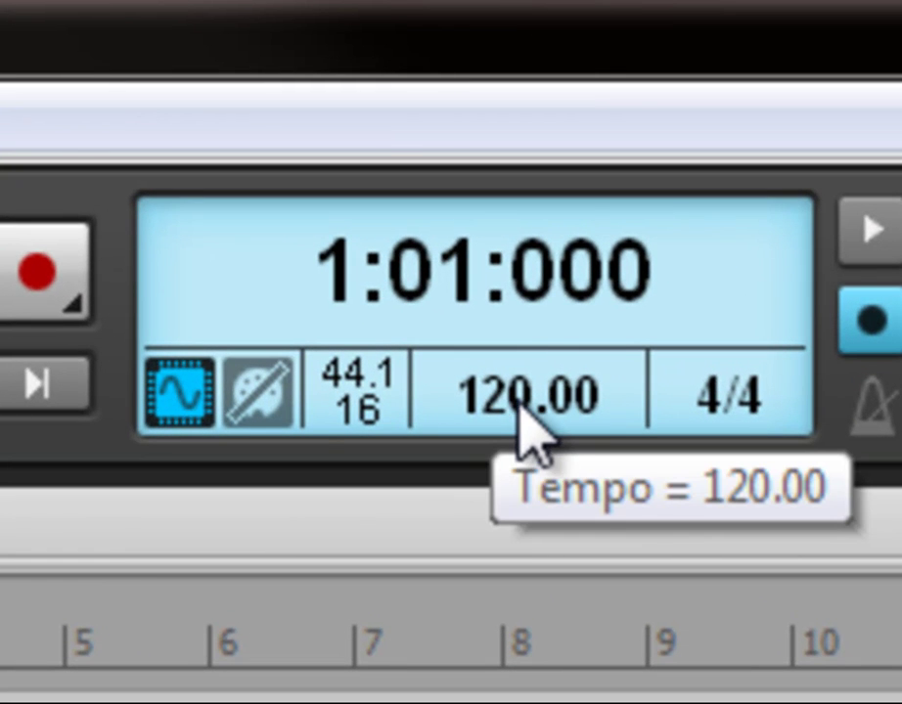
Keep the tempo at 120.00 and switch the audio engine on
double_click(506, 420)
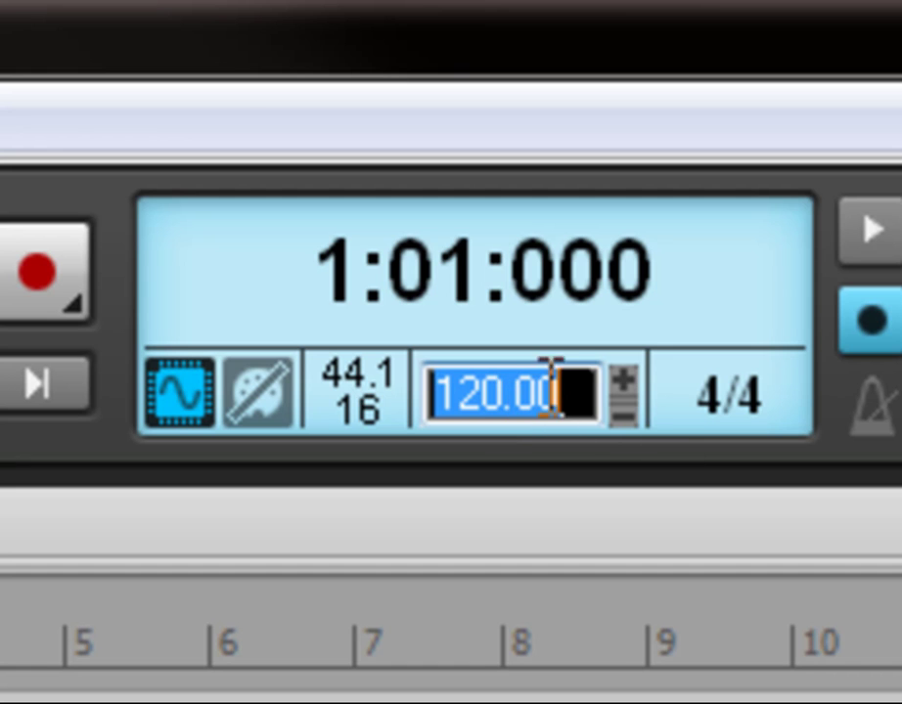
key("Return")
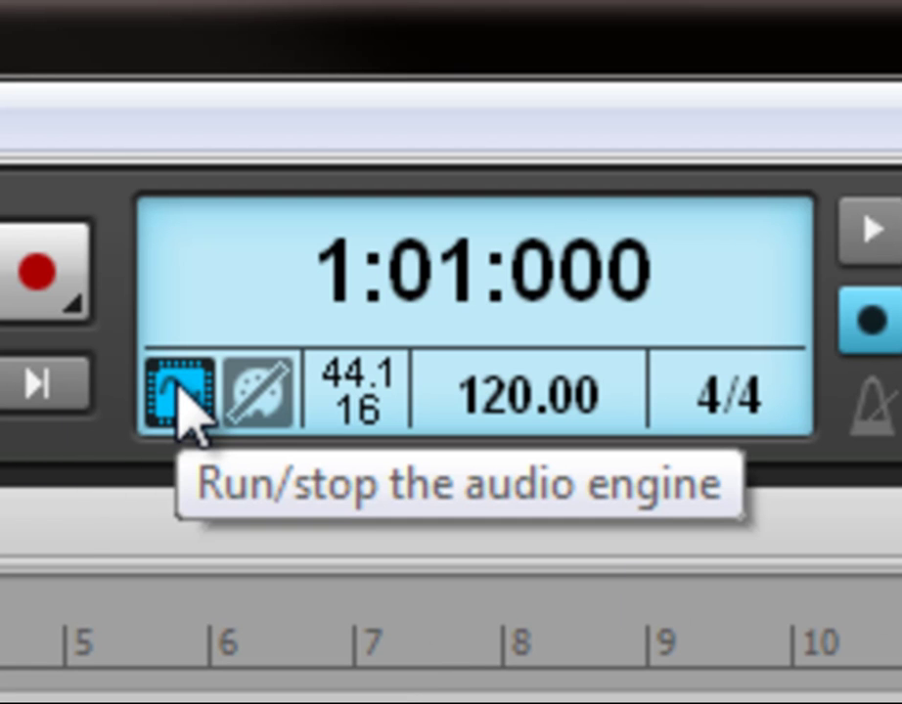
left_click(182, 392)
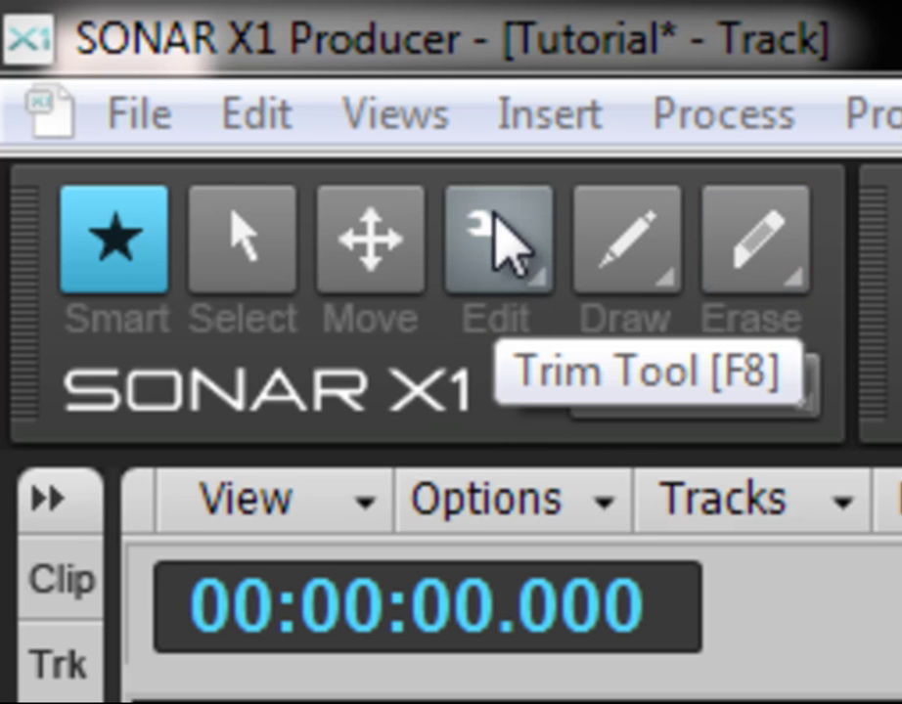
Try the Trim and Select editing modes, then return to the Smart tool
right_click(517, 269)
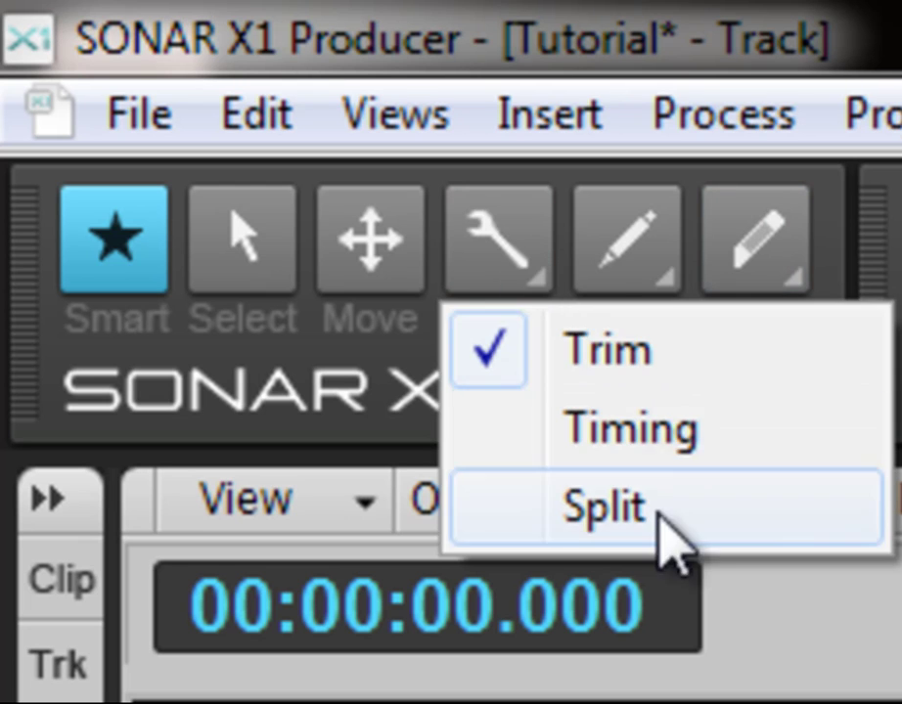
key("Escape")
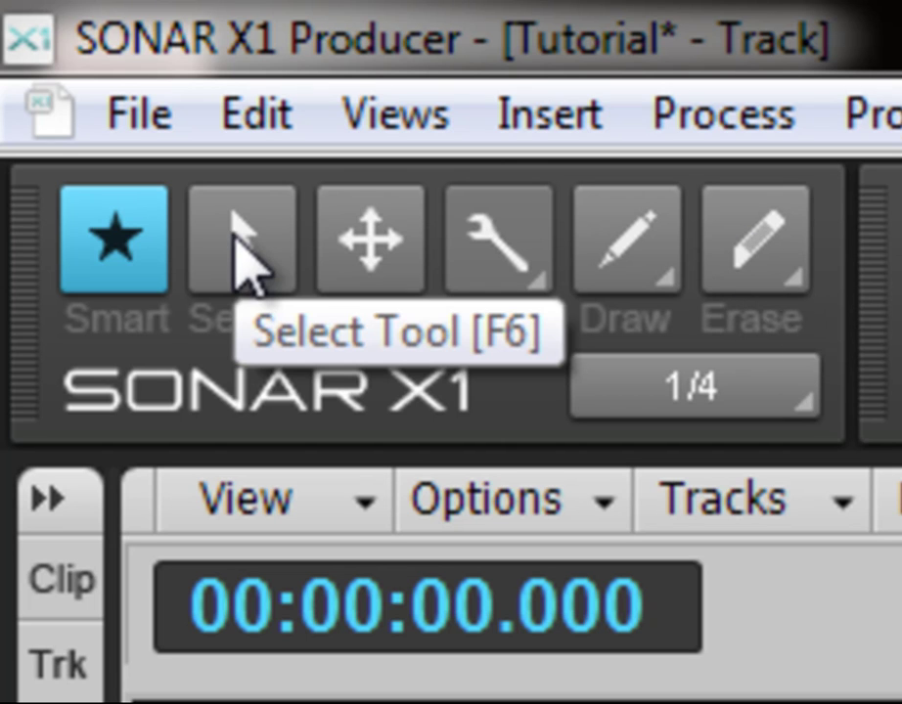
left_click(249, 259)
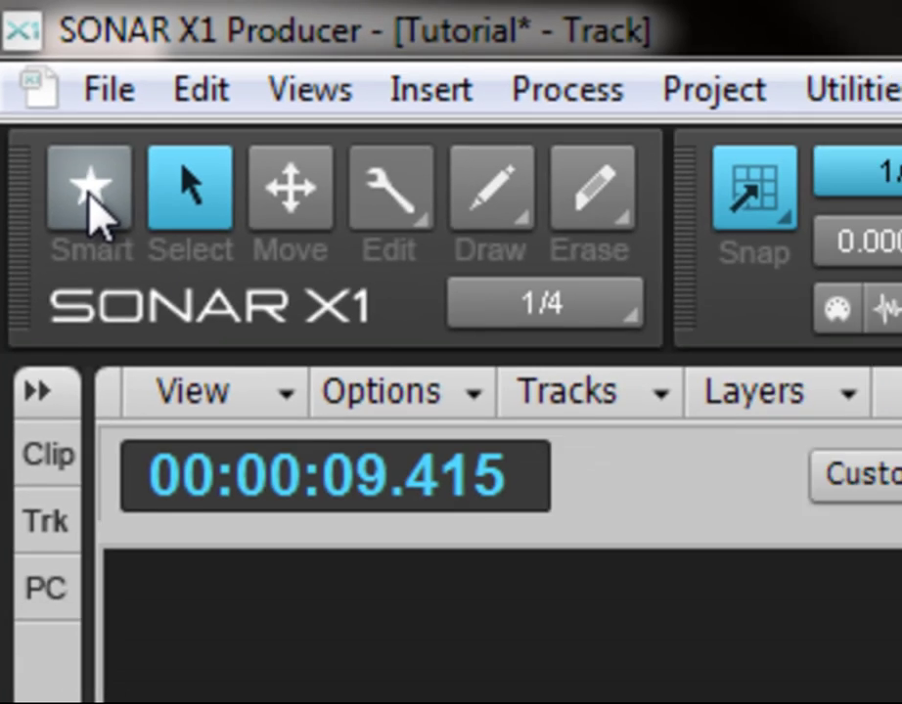
left_click(114, 240)
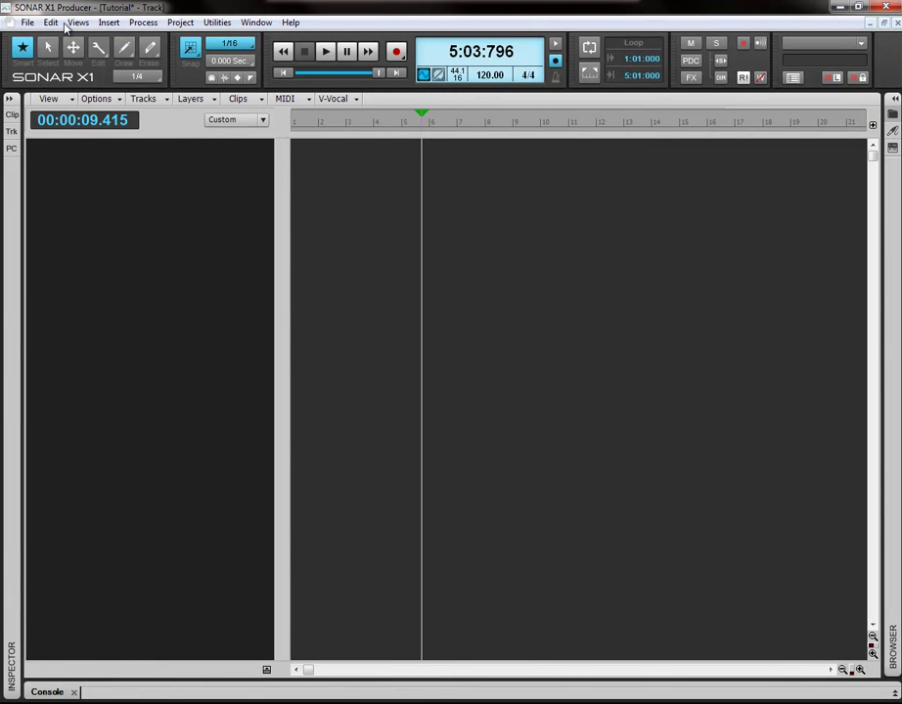
Show the Tools HUD with T, then rewind the Now time to 1:01:000
key("t")
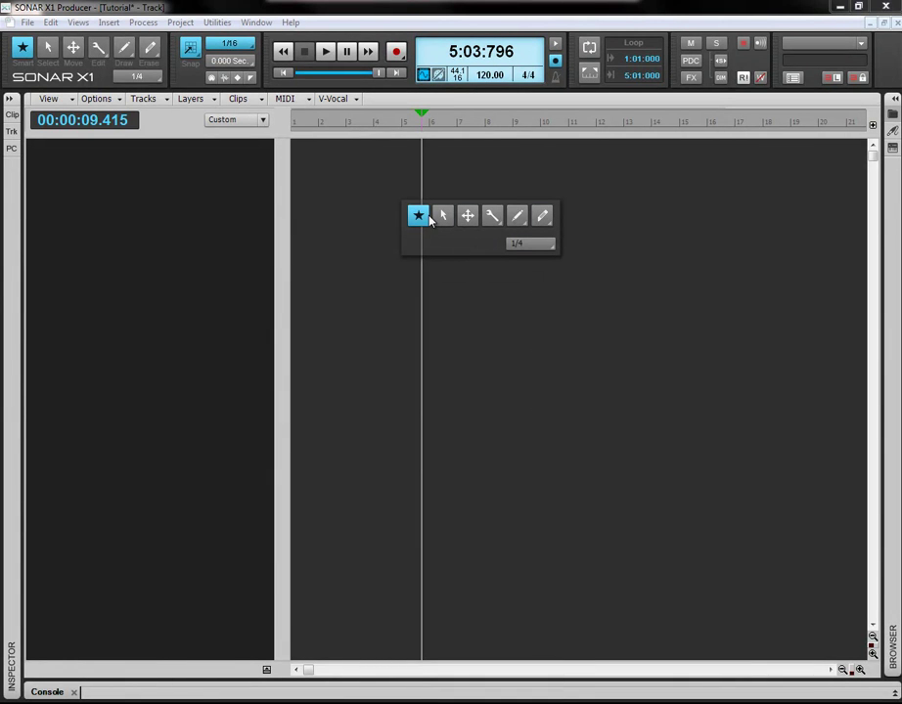
key("t")
left_click(398, 287)
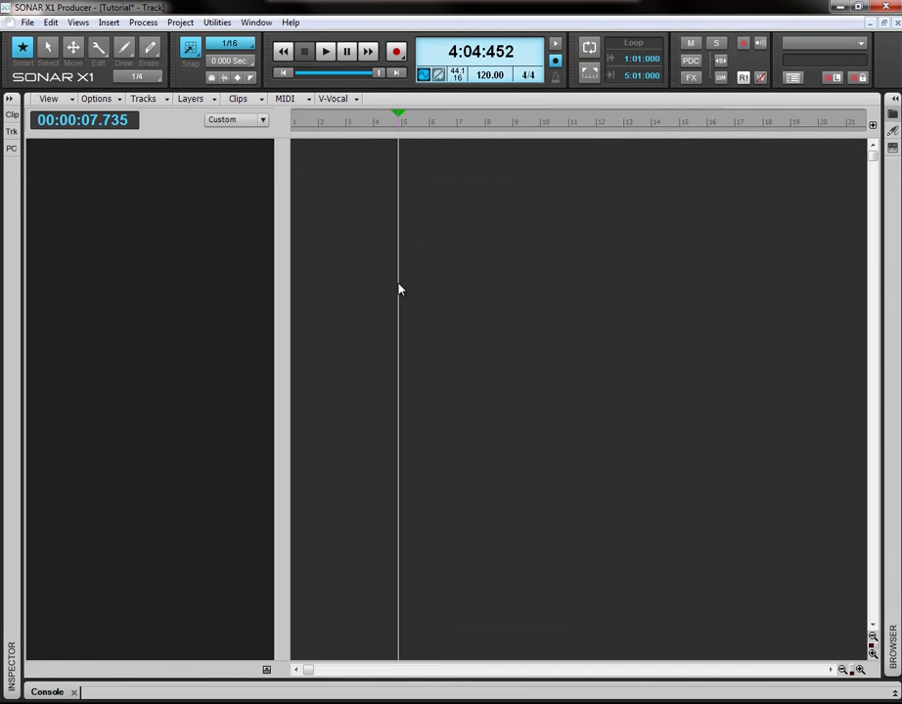
left_click(298, 73)
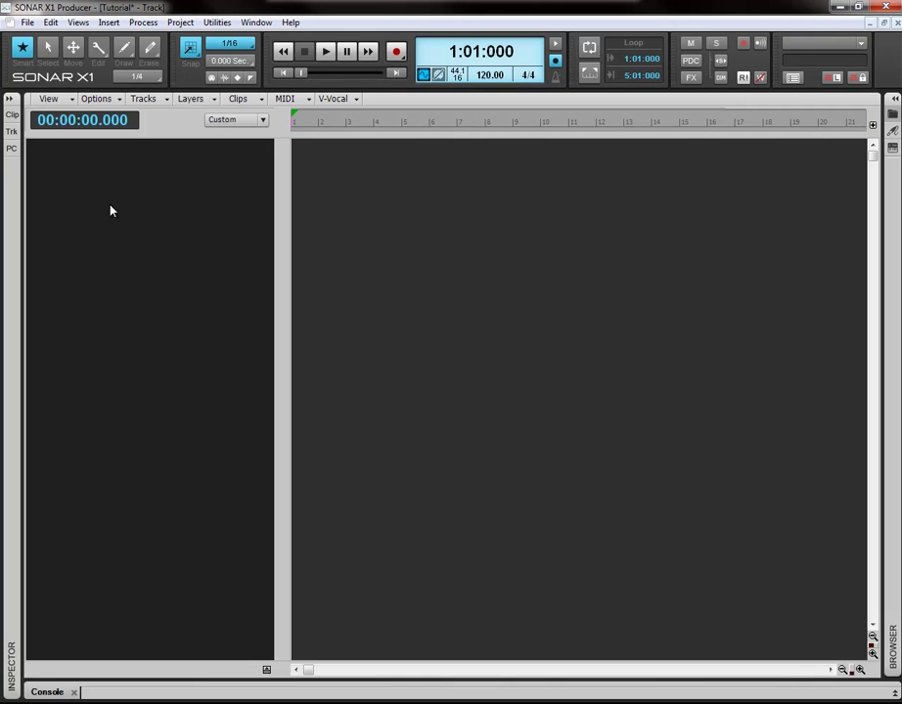
Insert a new audio track into the empty track pane
right_click(168, 167)
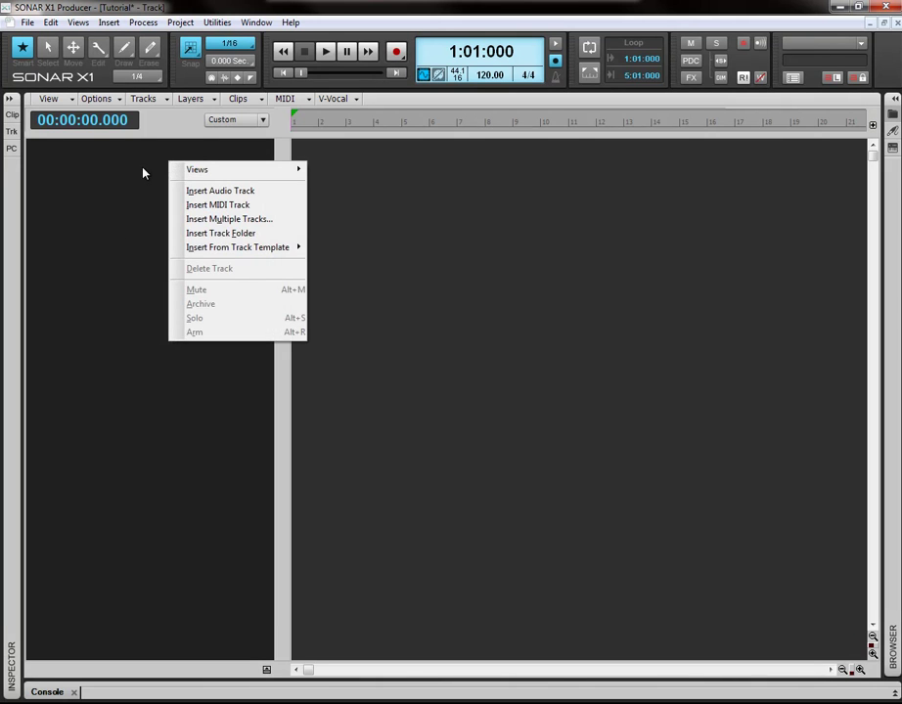
left_click(222, 192)
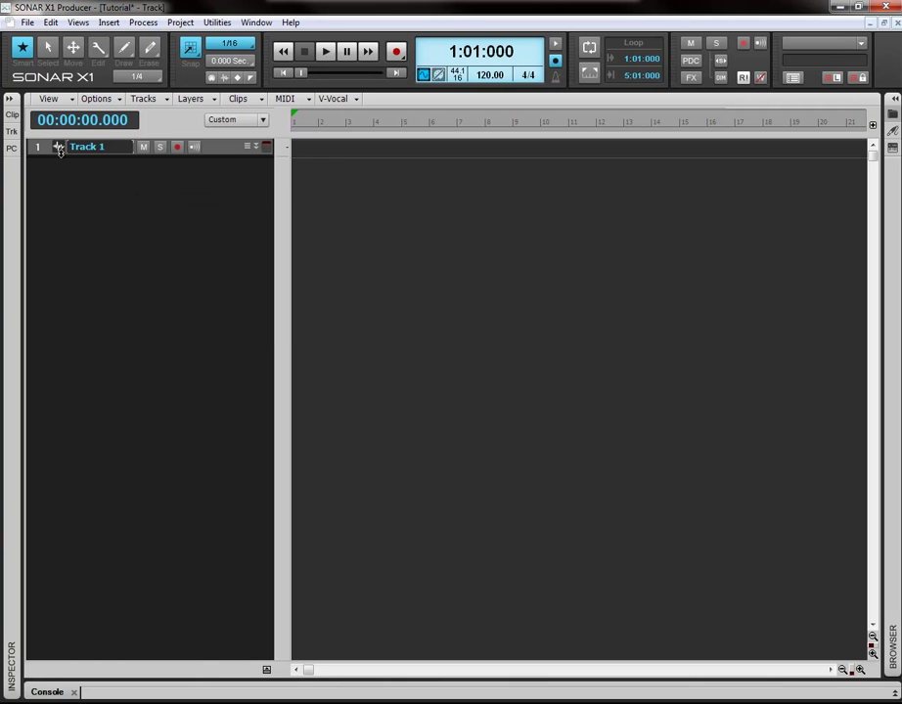
double_click(98, 147)
key("Return")
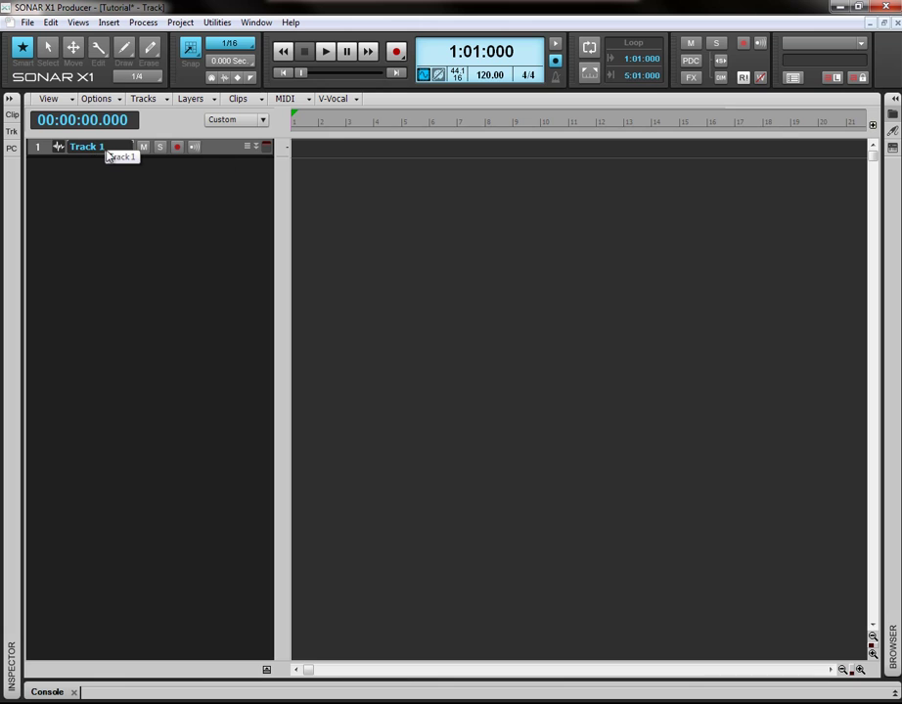
Expand the track strip and rename Track 1 to Guitar
left_click(255, 146)
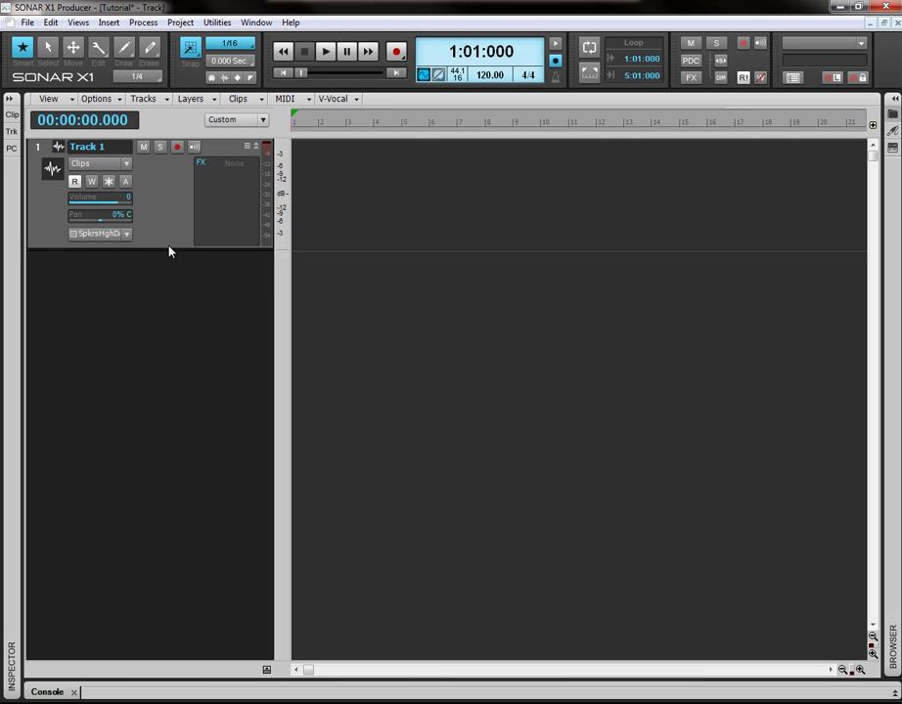
mouse_move(167, 249)
left_mouse_down()
mouse_move(166, 278)
mouse_move(167, 255)
left_mouse_up()
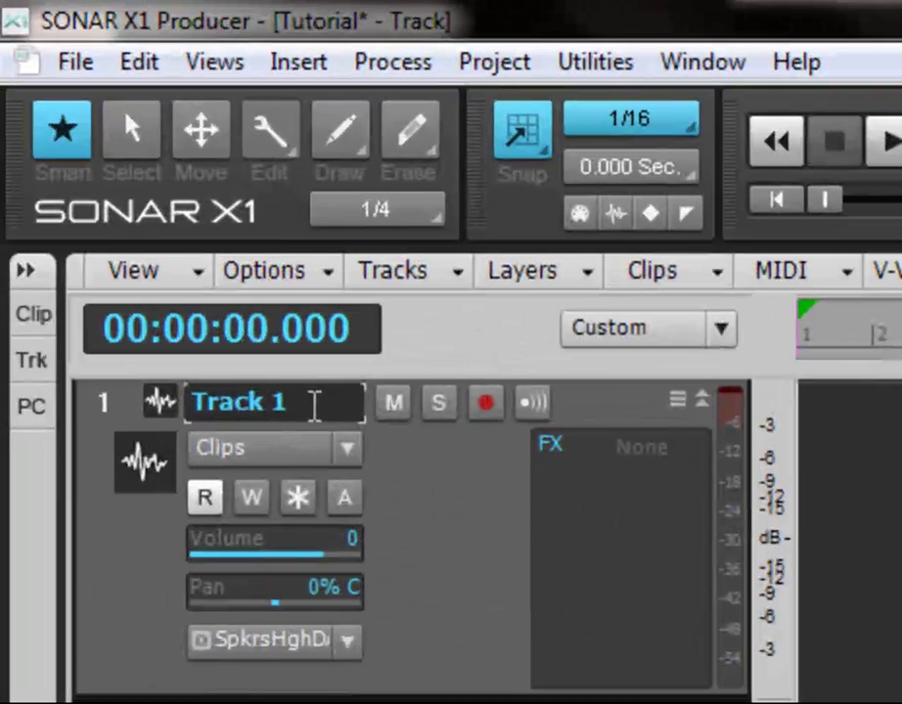
double_click(314, 404)
type("G")
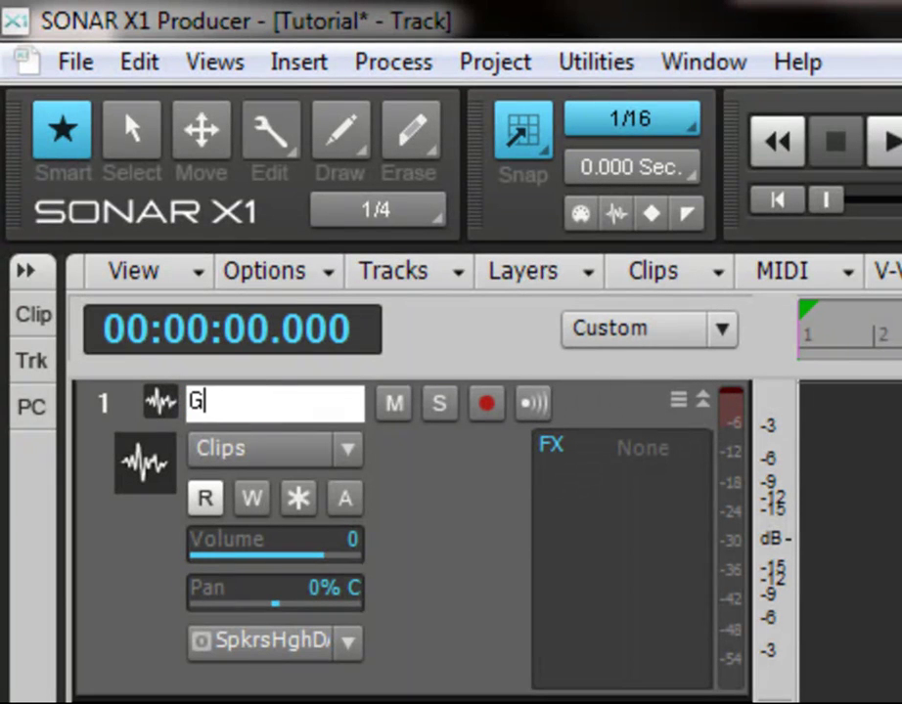
type("uitar")
key("Return")
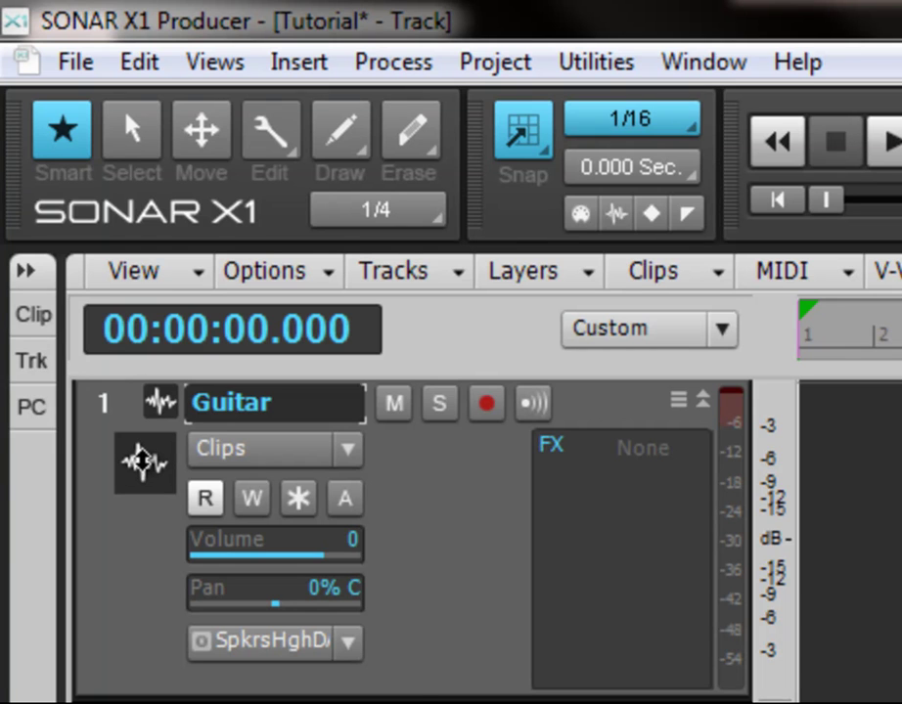
Load the Axis 2A image from Guitars > Guitar - Electric as the Guitar track's icon
right_click(143, 460)
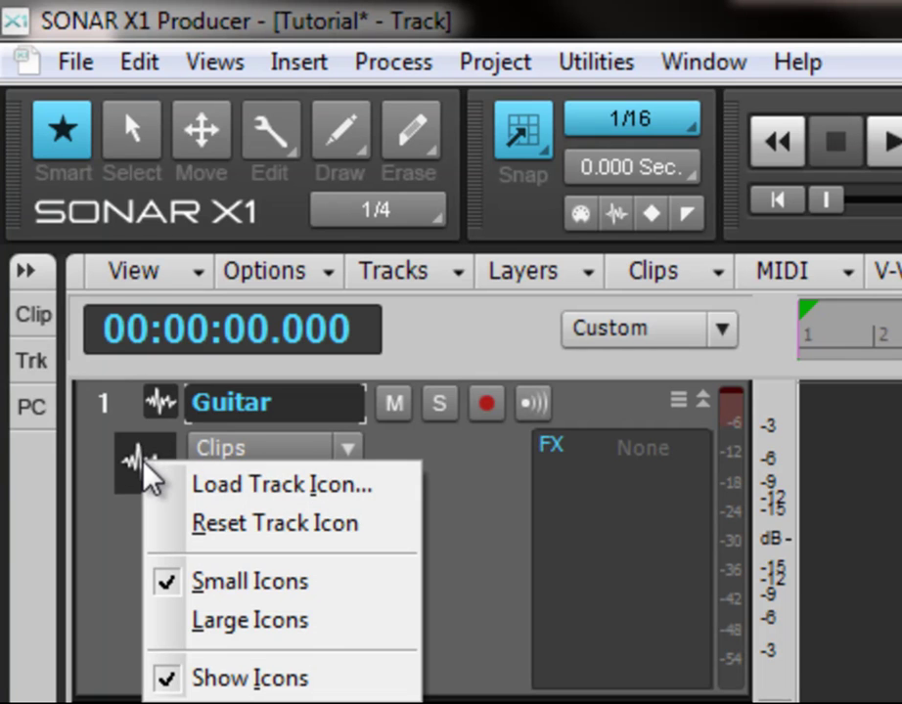
left_click(277, 487)
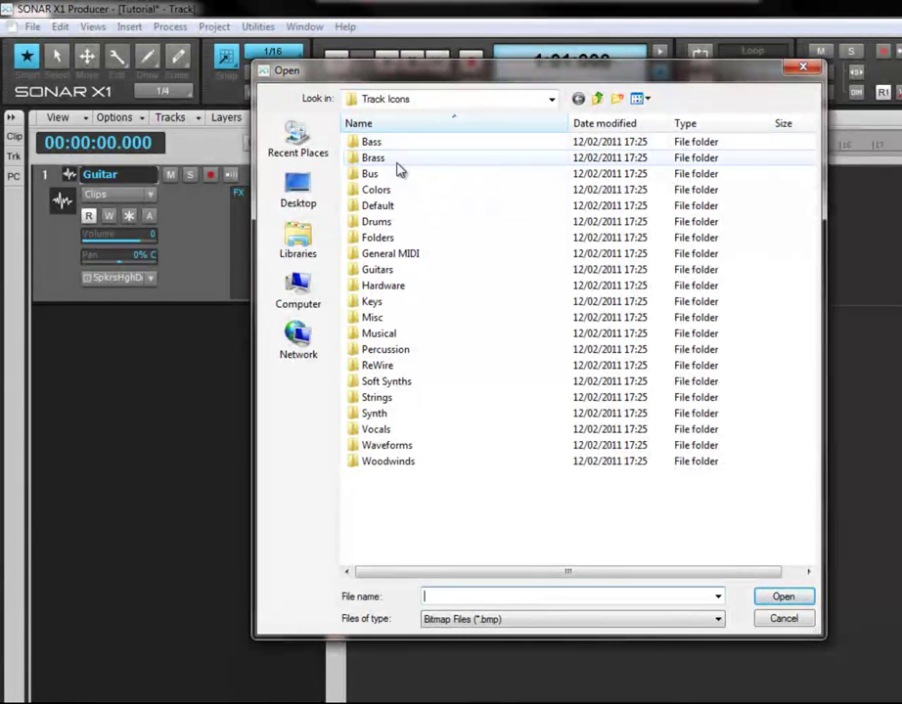
double_click(415, 275)
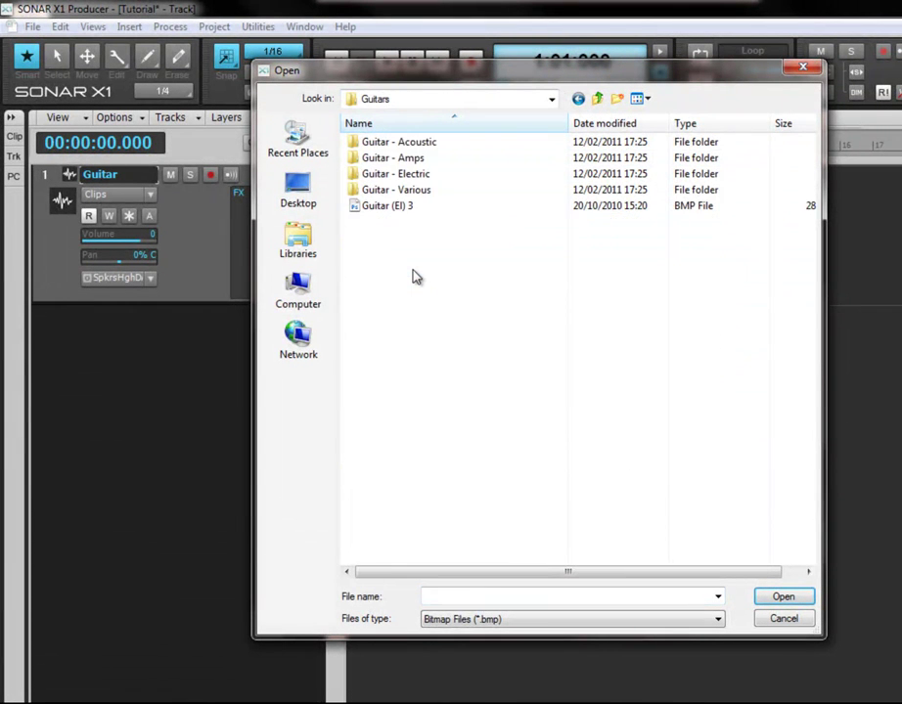
double_click(447, 177)
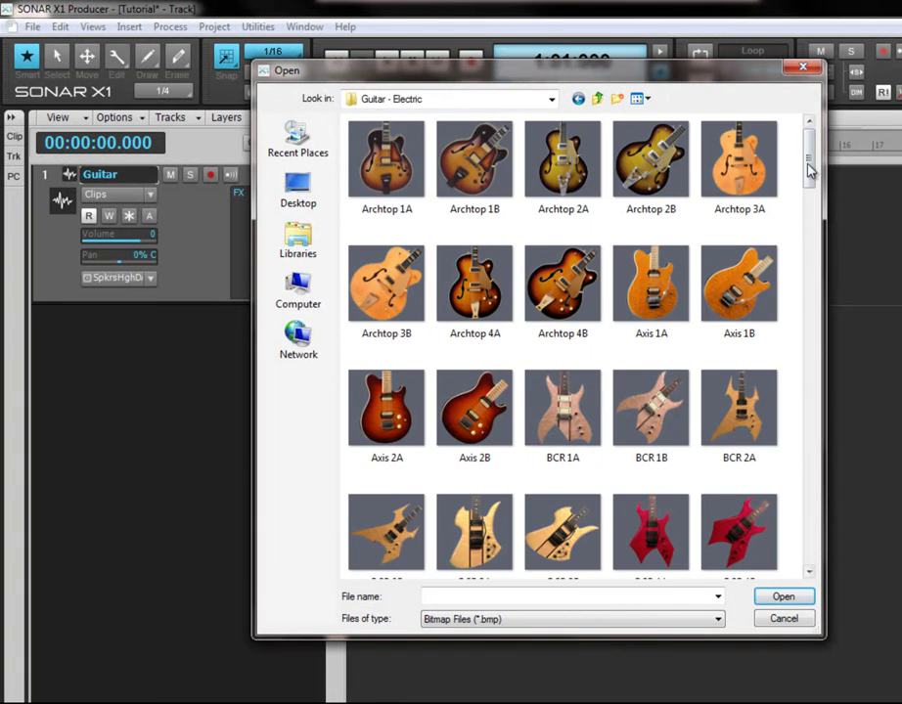
mouse_move(810, 155)
left_mouse_down()
mouse_move(812, 189)
mouse_move(813, 146)
left_mouse_up()
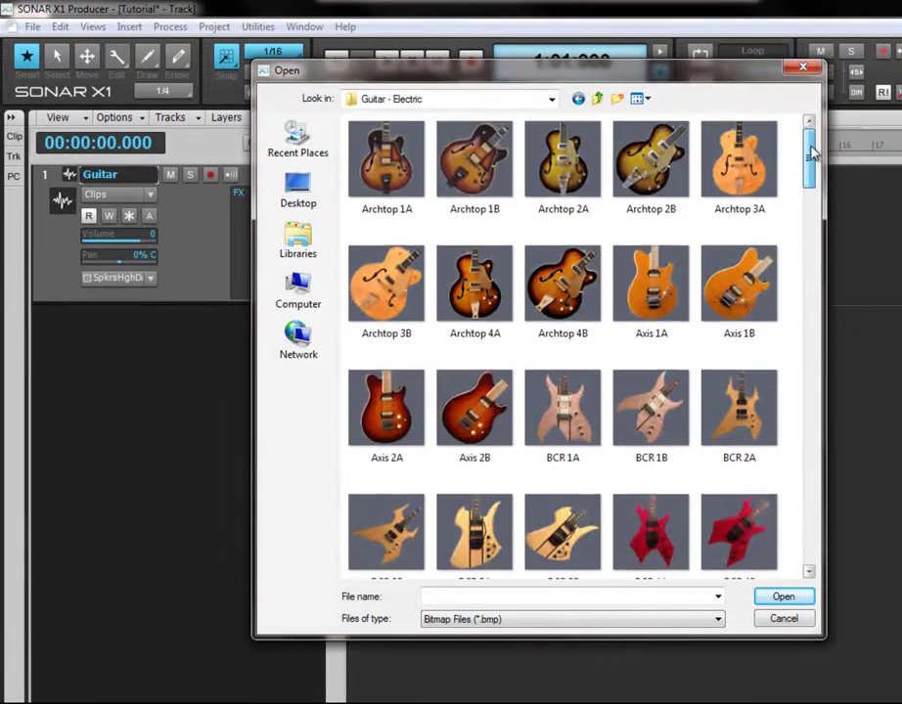
left_click(388, 412)
double_click(388, 412)
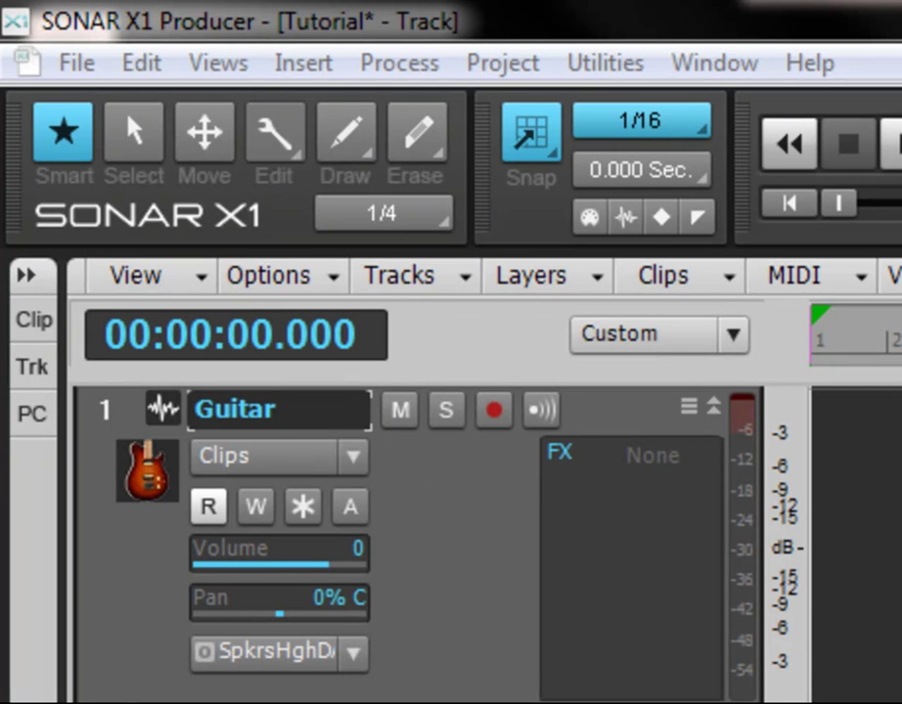
left_click(401, 411)
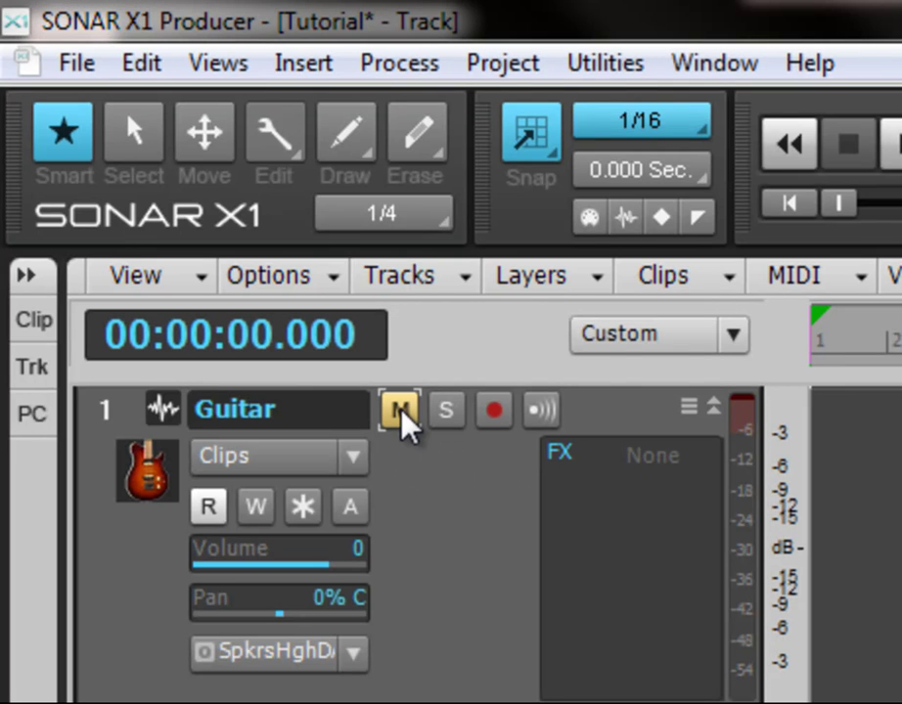
left_click(401, 411)
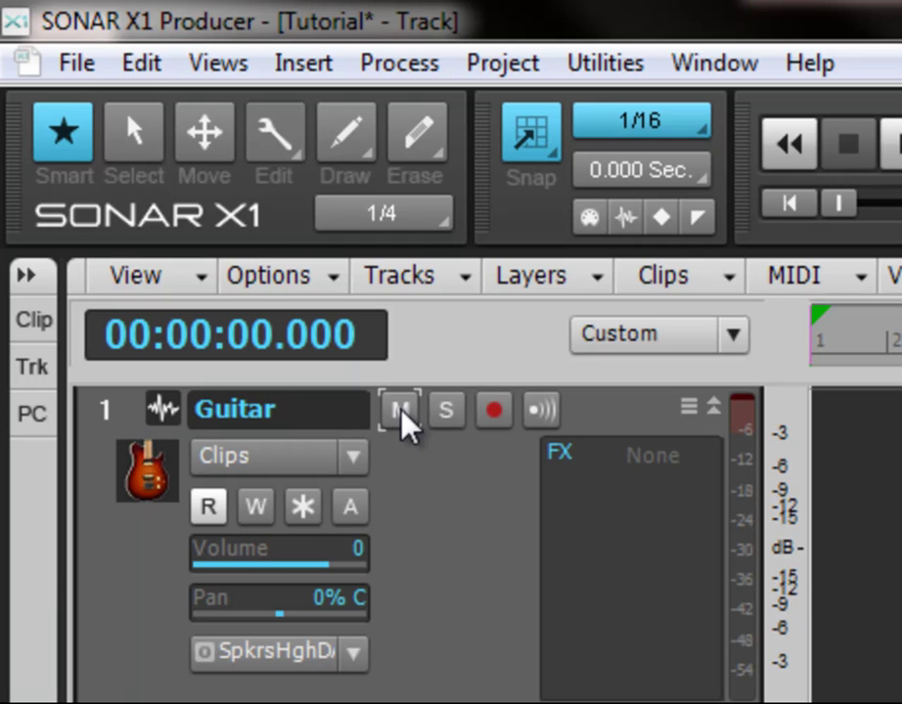
left_click(401, 411)
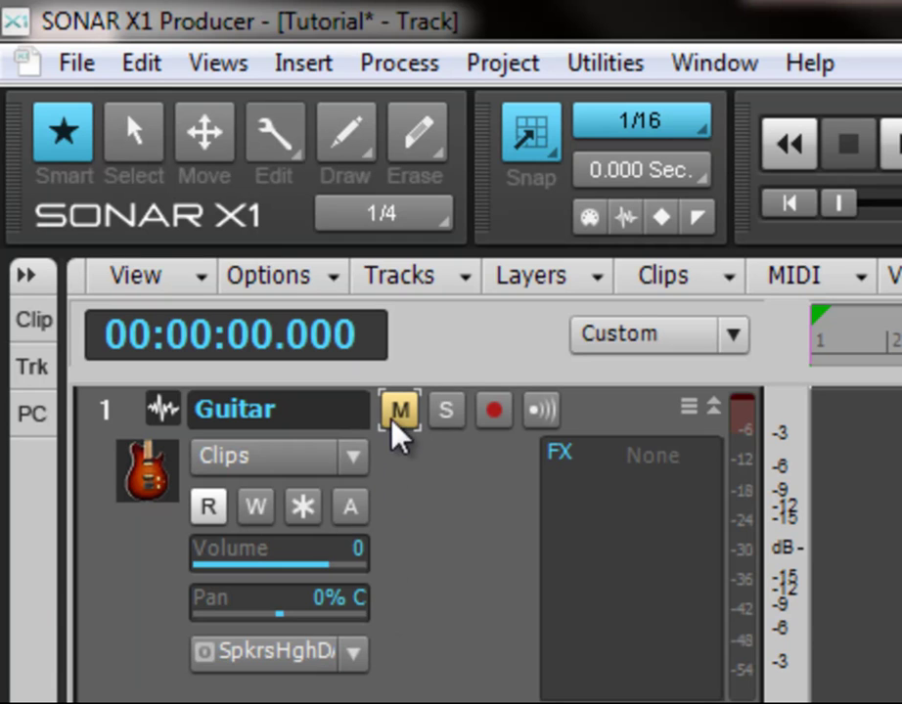
left_click(398, 416)
left_click(450, 419)
left_click(449, 418)
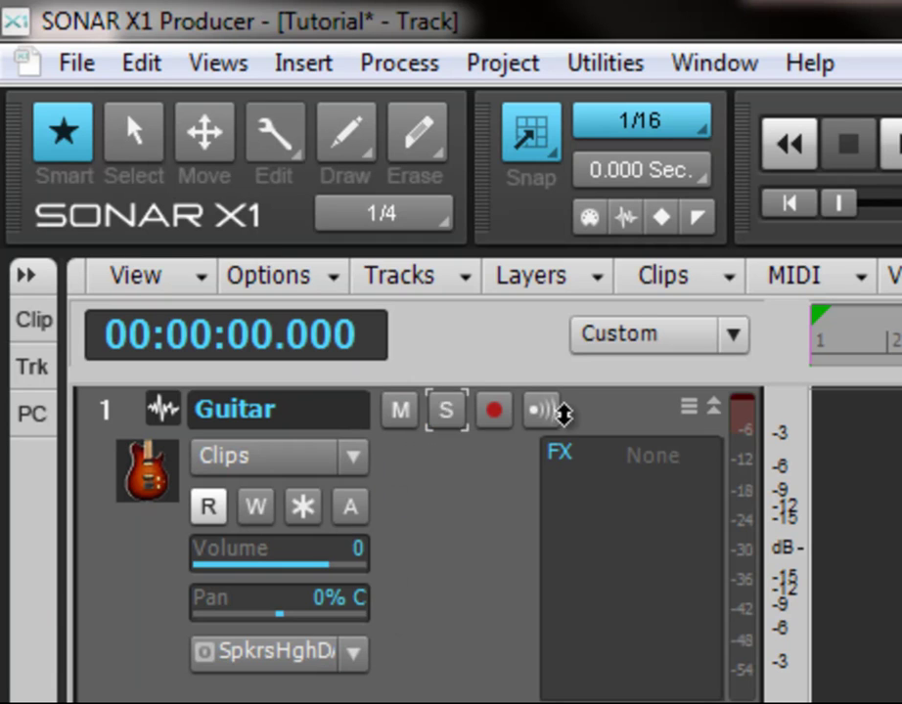
left_click(494, 411)
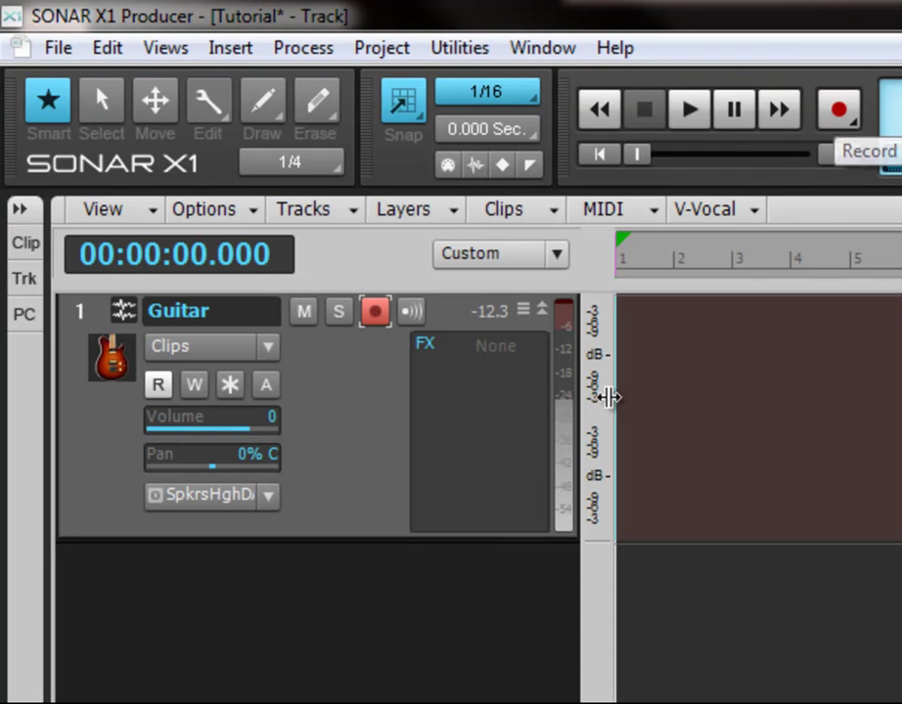
left_click(381, 313)
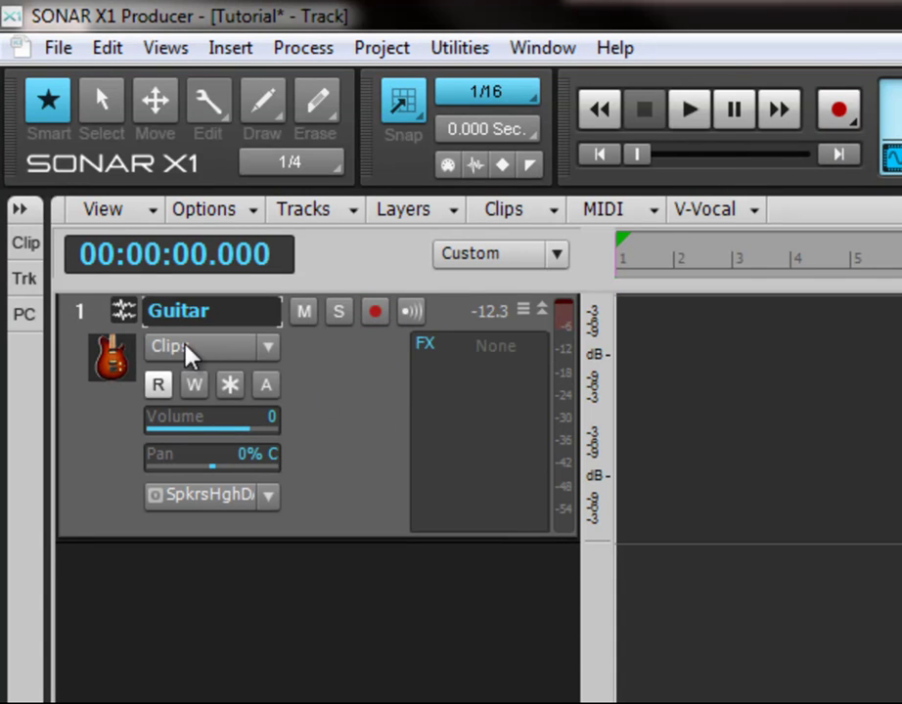
left_click(267, 353)
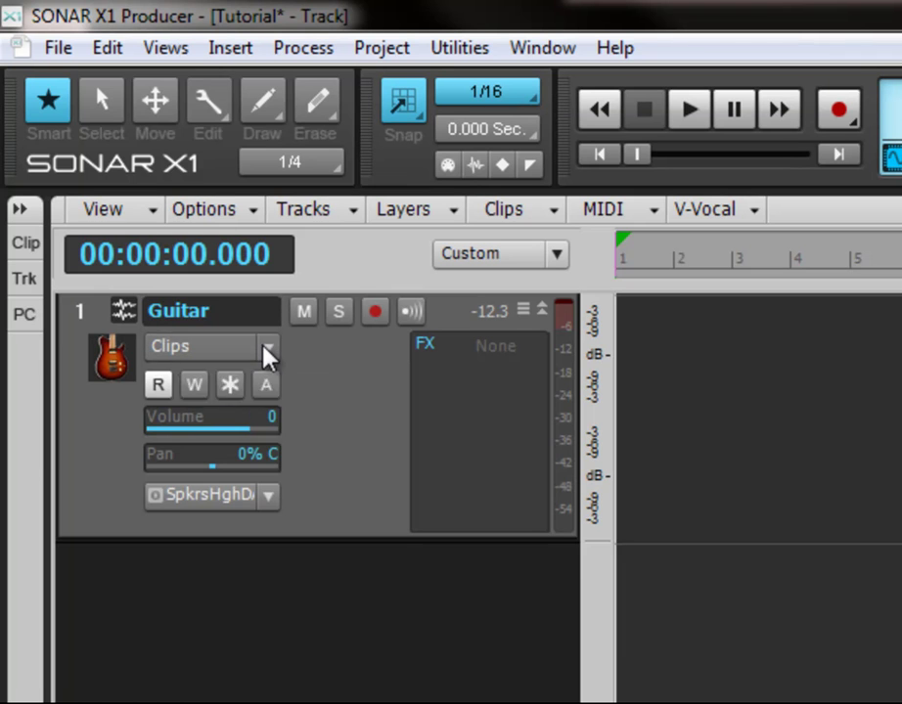
mouse_move(158, 448)
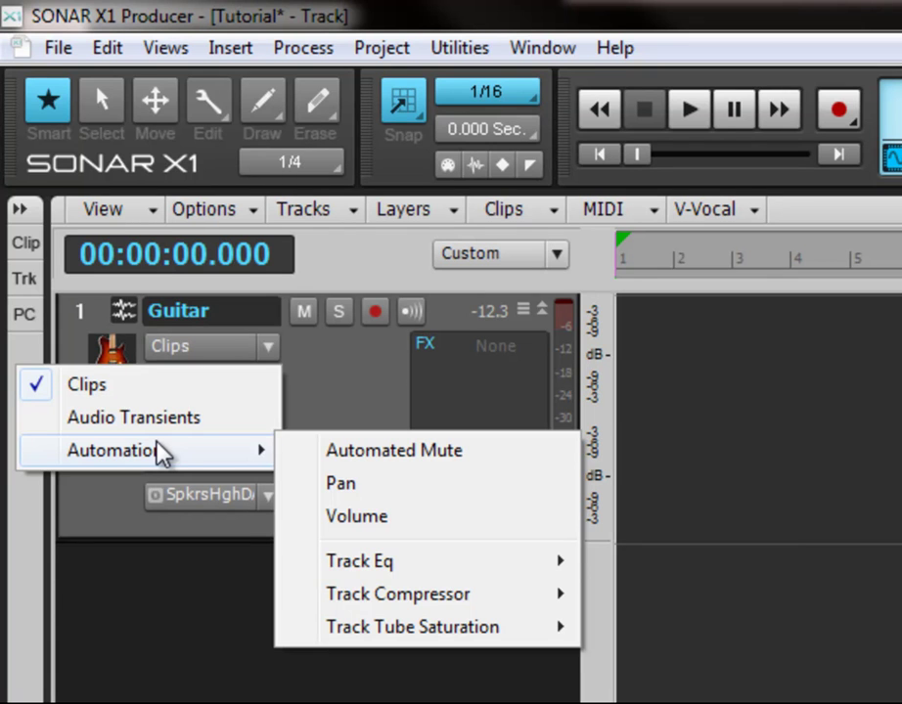
left_click(362, 393)
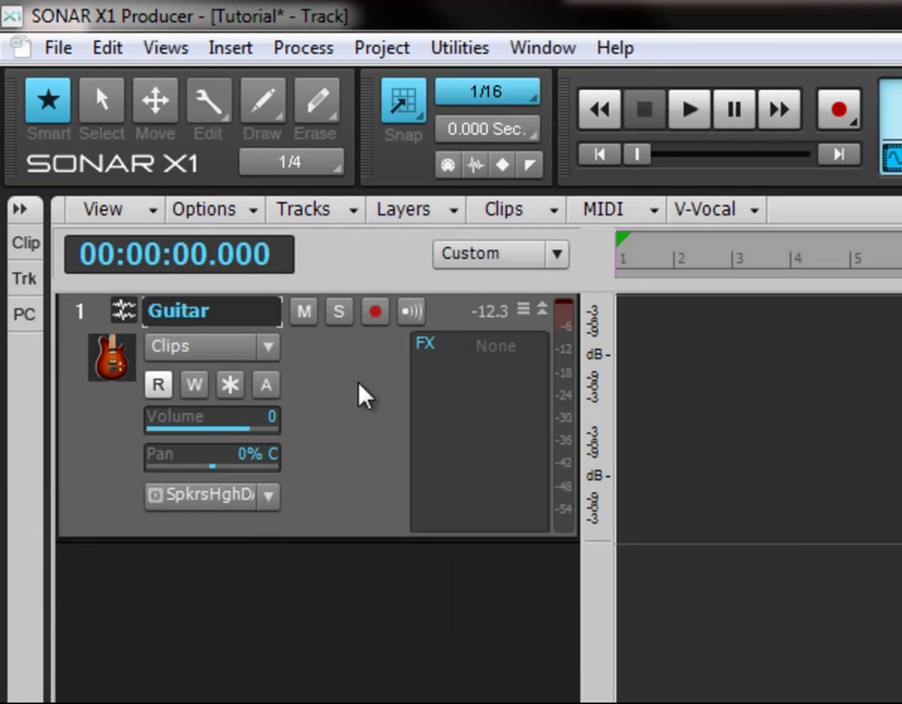
left_click(558, 259)
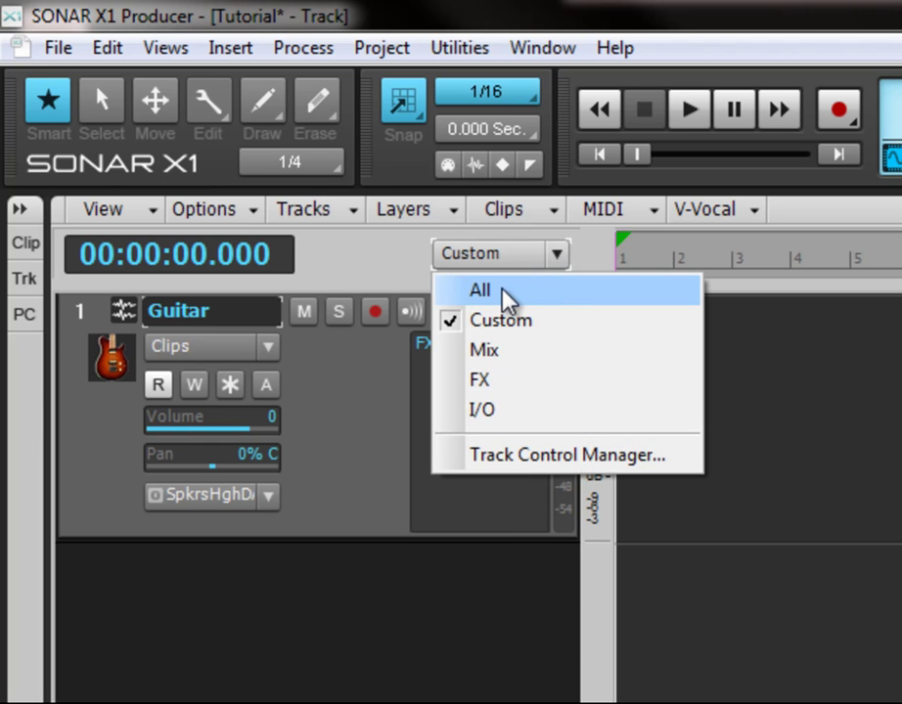
left_click(555, 289)
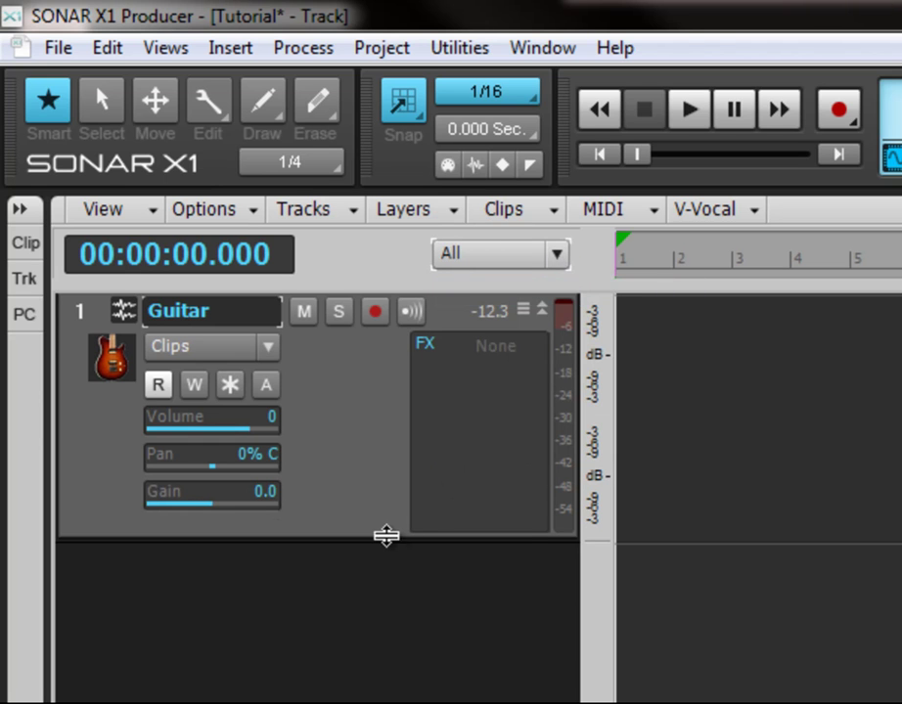
left_click_drag(384, 536, 383, 650)
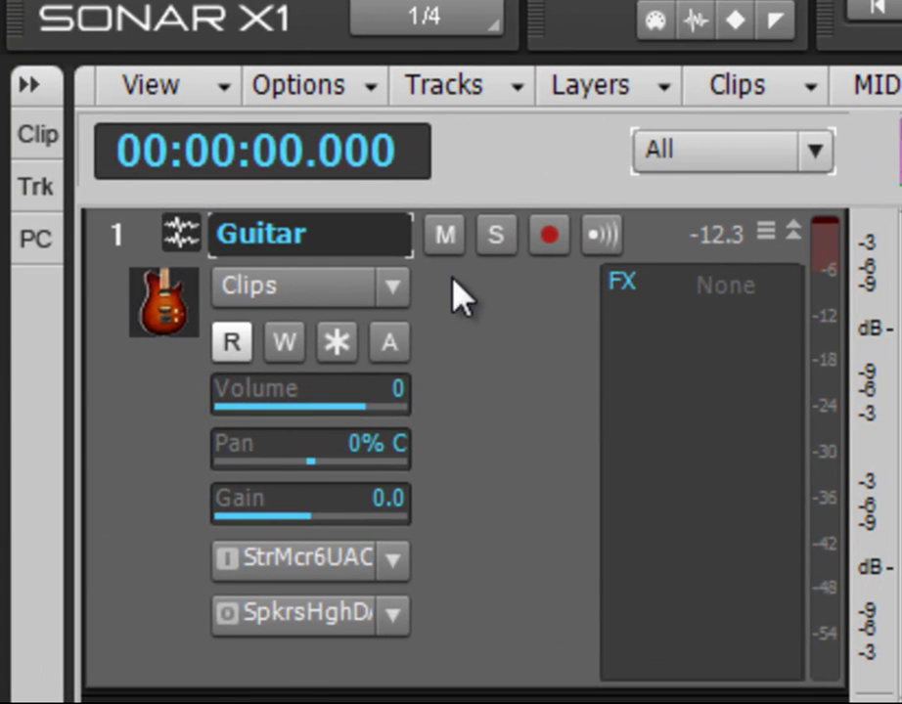
mouse_move(342, 412)
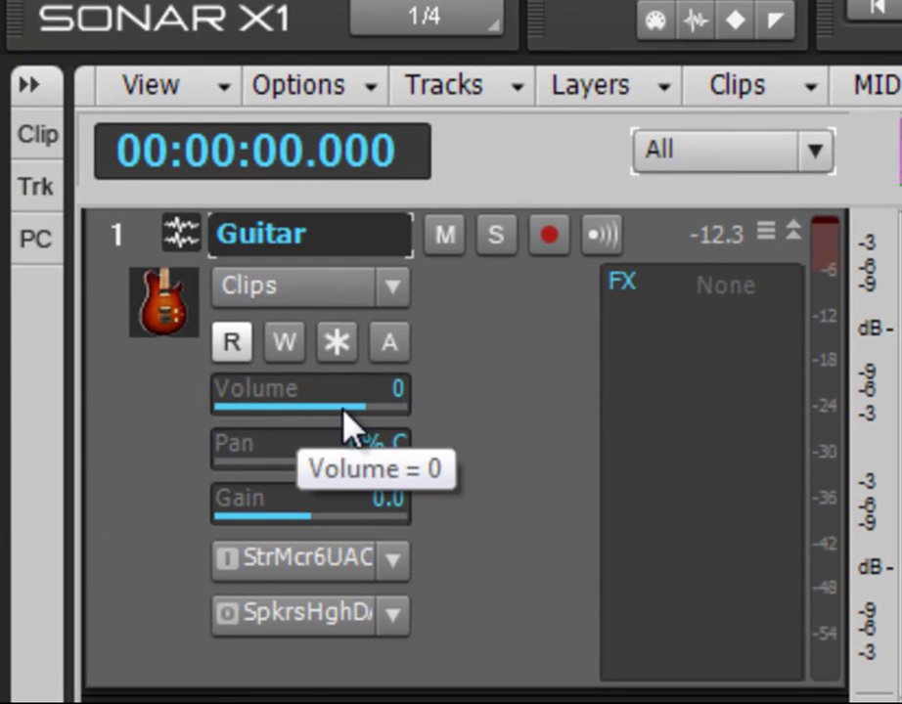
scroll(346, 421, "down", 4)
scroll(348, 422, "up", 3)
scroll(345, 419, "down", 3)
scroll(343, 413, "up", 4)
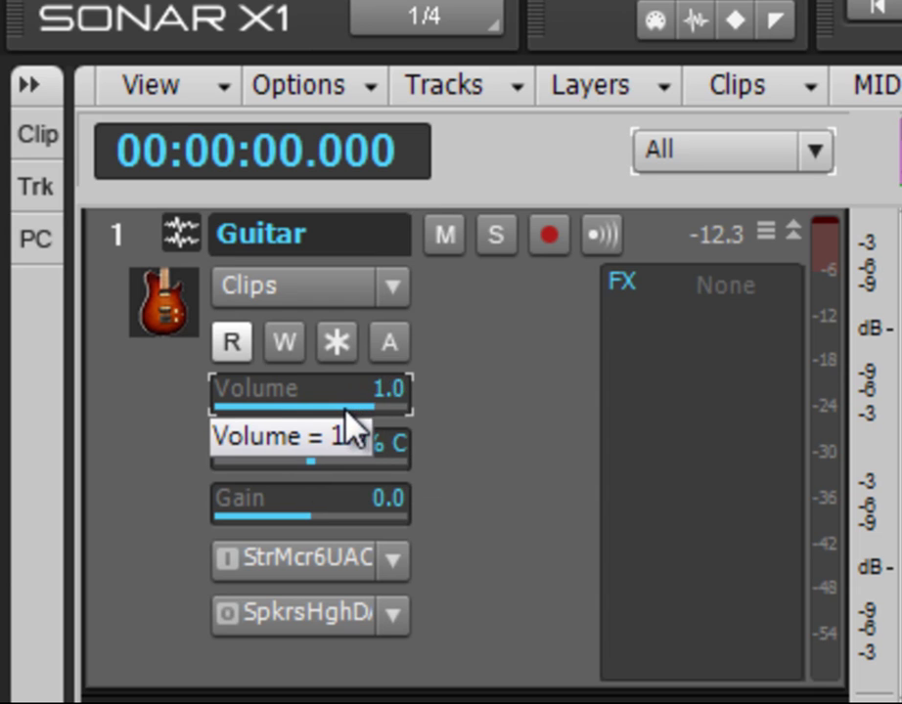
scroll(344, 414, "down", 3)
scroll(345, 419, "up", 4)
scroll(346, 420, "down", 4)
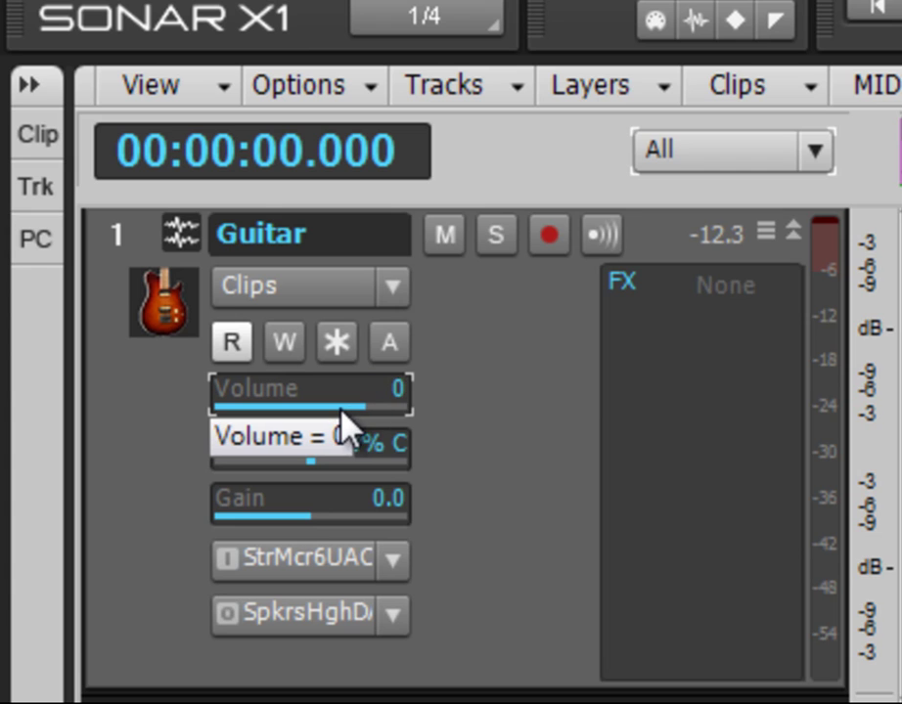
scroll(346, 411, "down", 1)
scroll(371, 409, "up", 2)
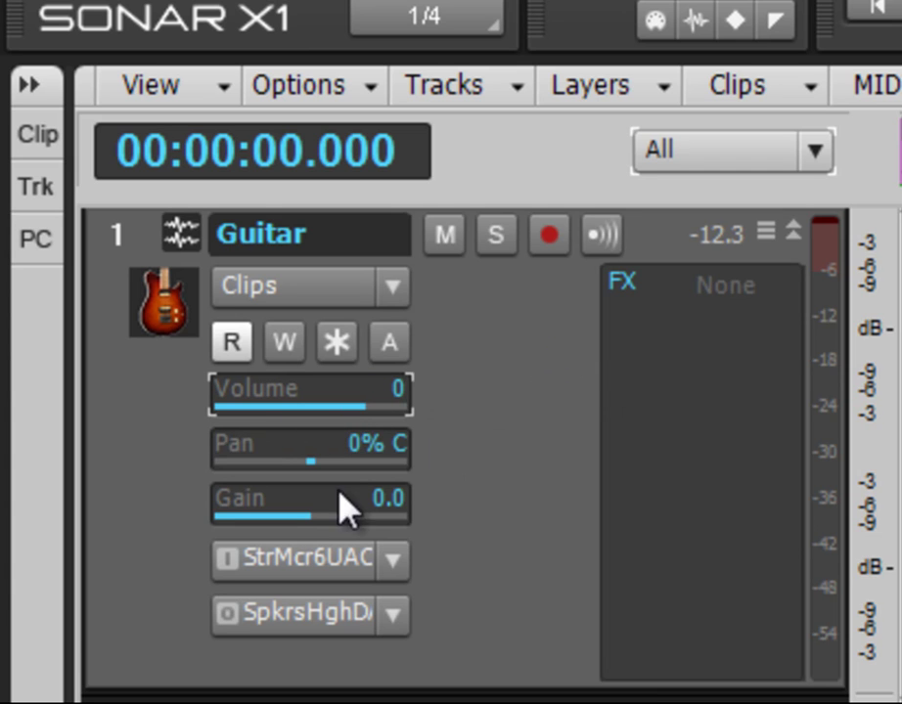
scroll(306, 474, "down", 4)
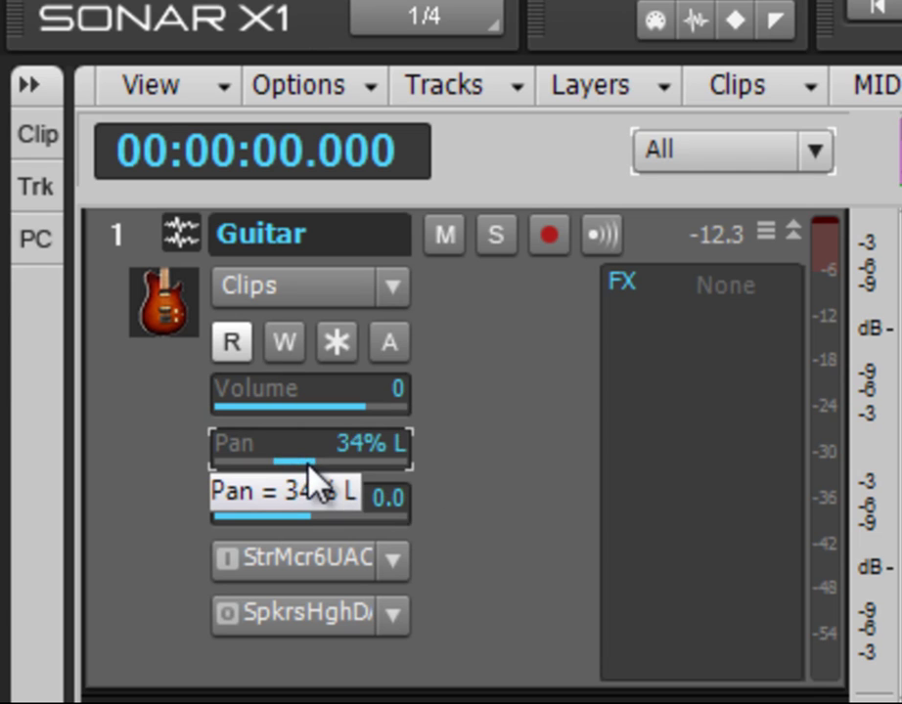
scroll(326, 466, "up", 6)
scroll(323, 481, "up", 4)
scroll(315, 483, "down", 9)
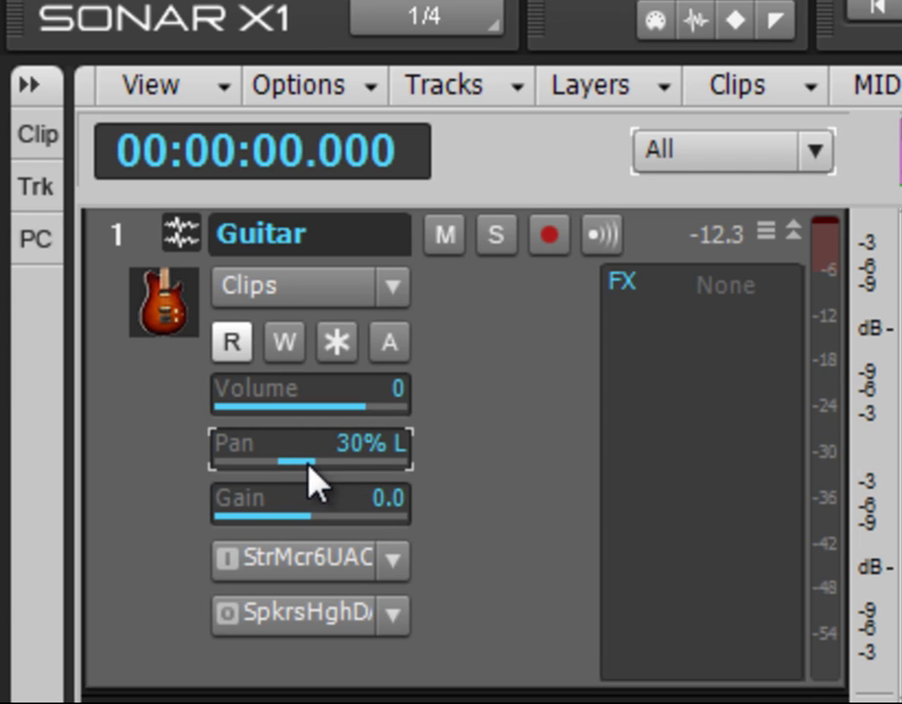
scroll(293, 477, "up", 3)
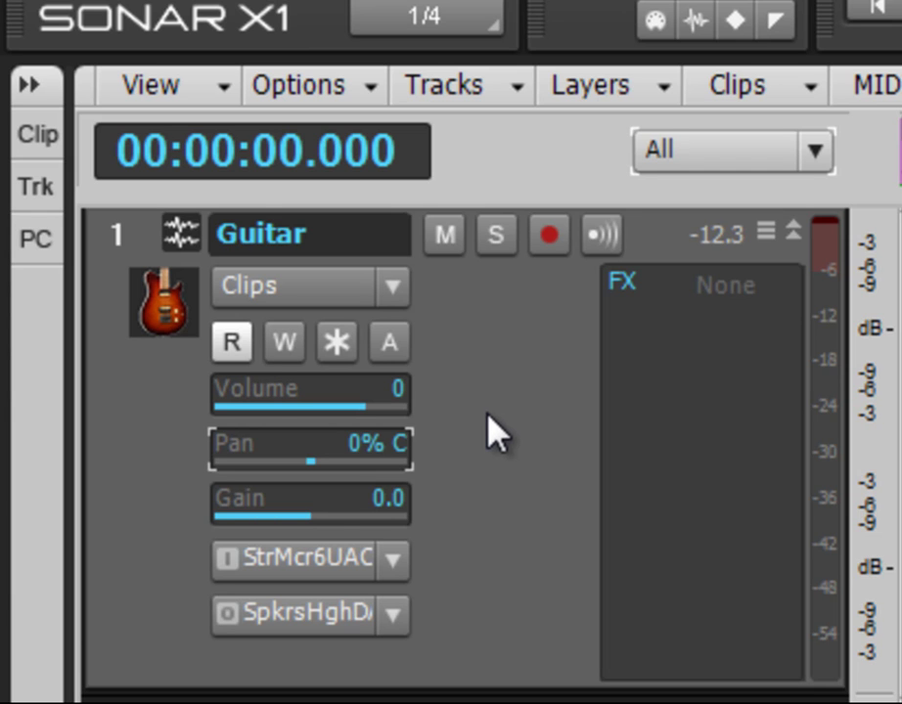
scroll(271, 533, "down", 6)
scroll(274, 533, "up", 1)
scroll(263, 533, "up", 5)
scroll(268, 535, "down", 1)
scroll(338, 503, "up", 2)
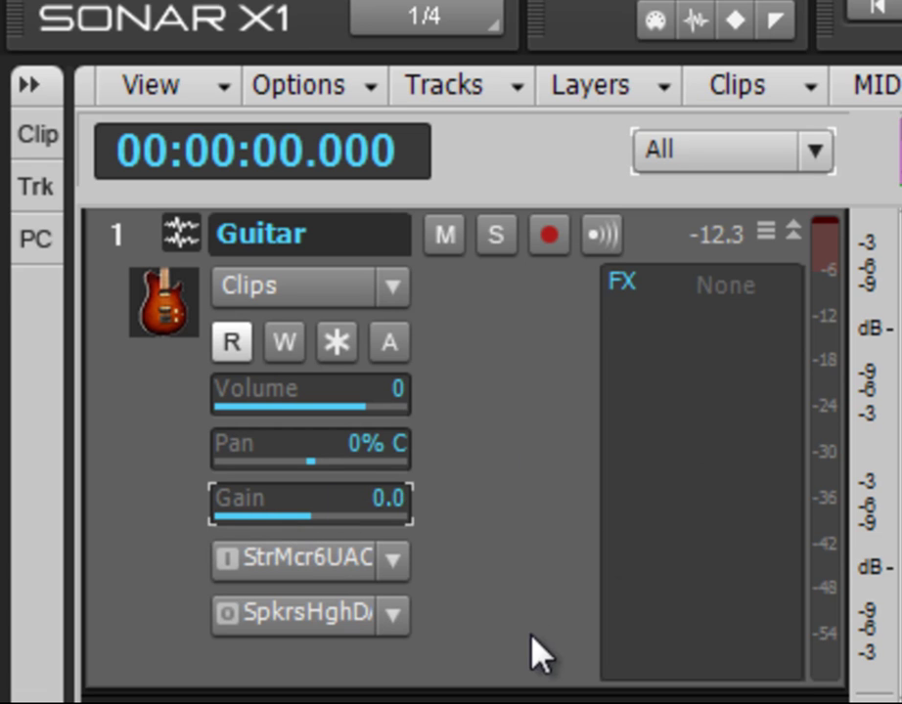
left_click(394, 566)
left_click(520, 447)
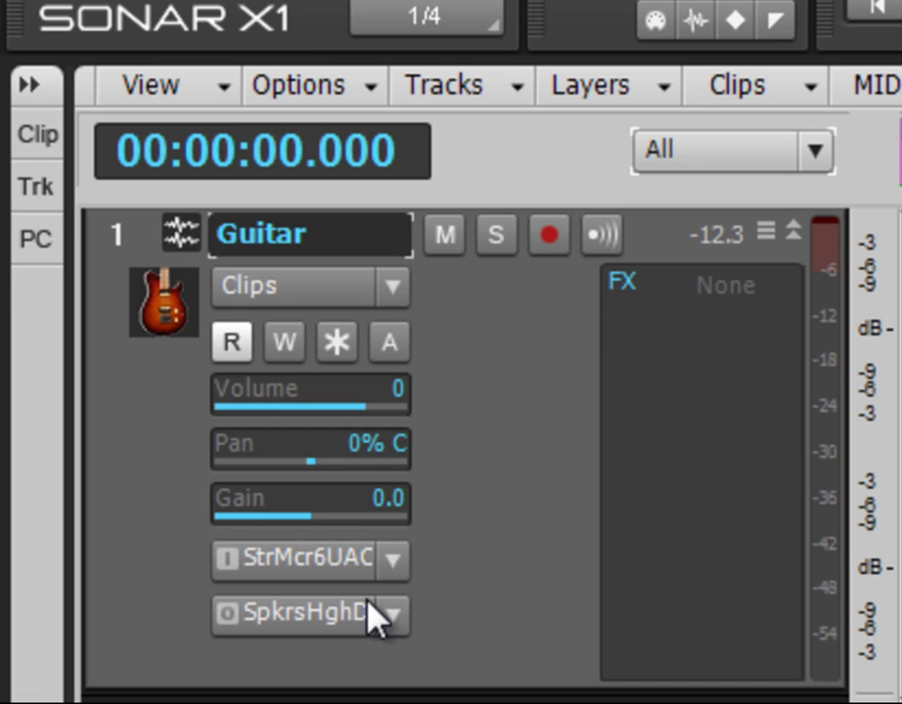
left_click(396, 624)
left_click(507, 482)
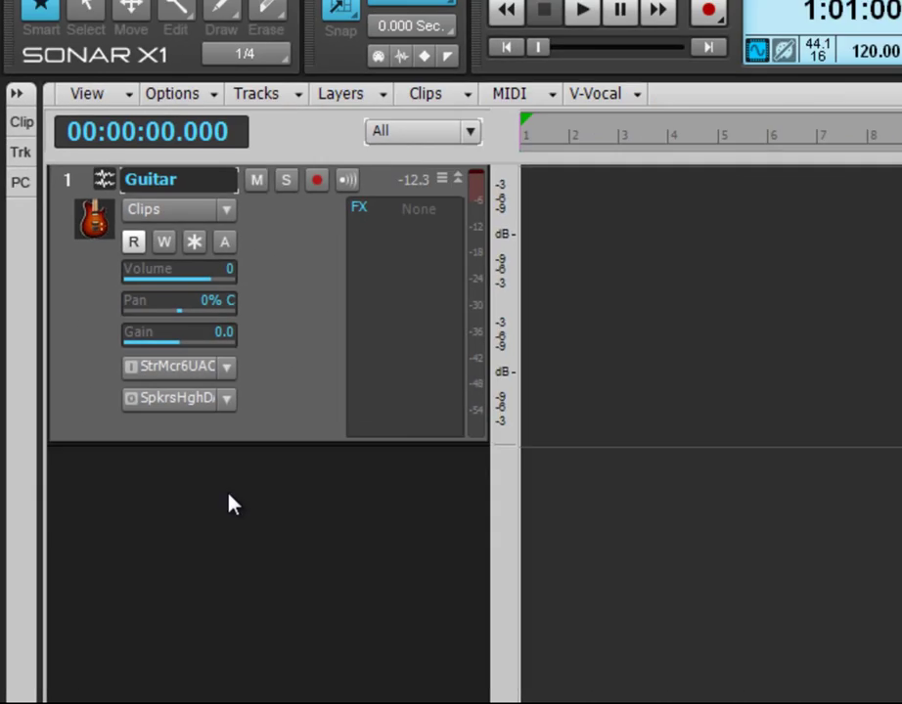
Insert a second audio track below Guitar and name it Bass
right_click(128, 329)
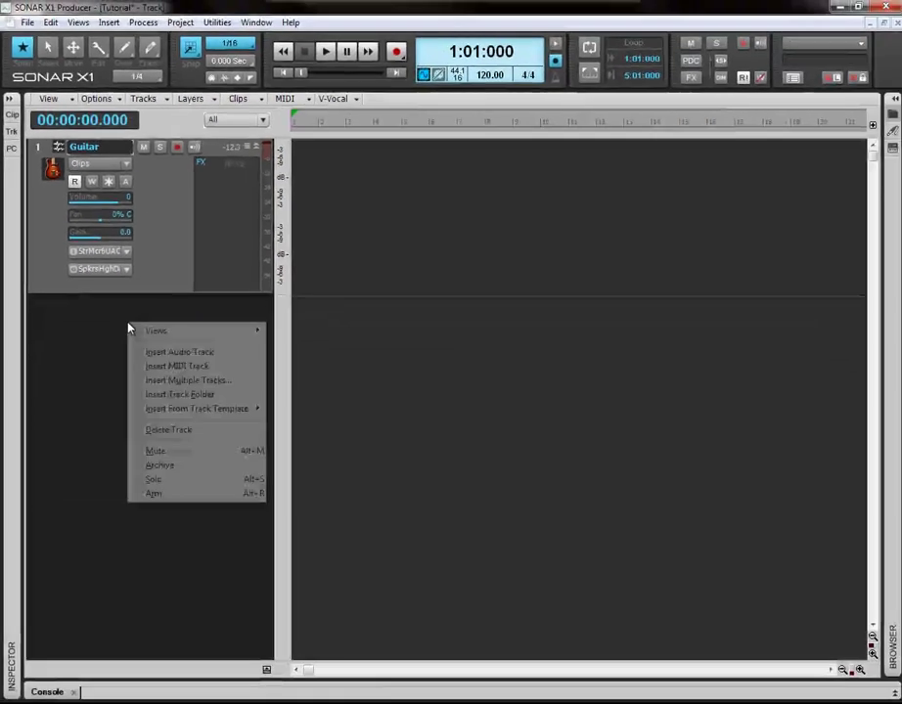
left_click(170, 352)
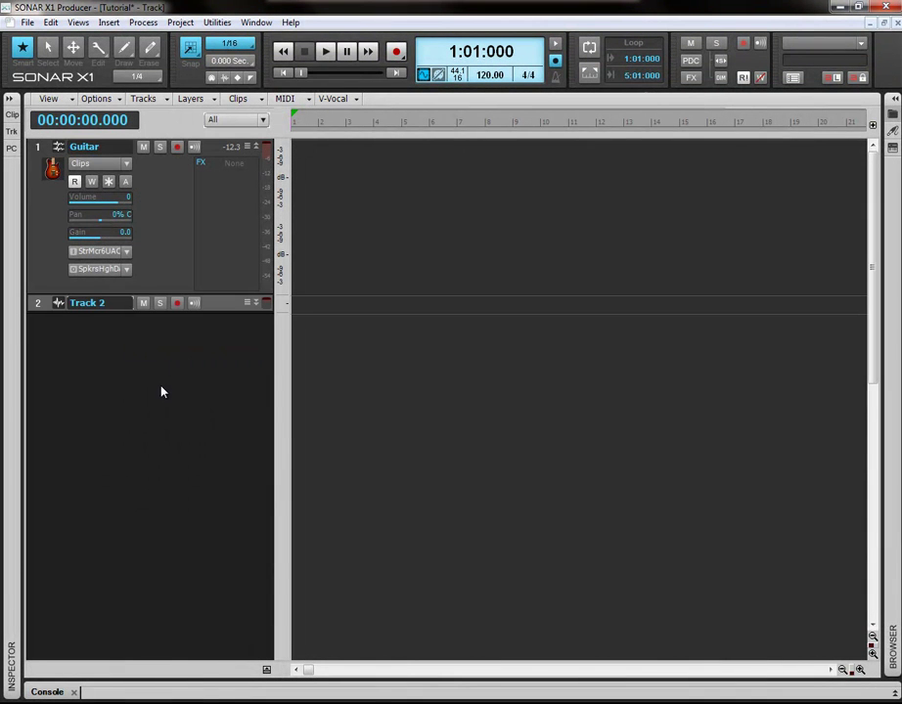
double_click(105, 305)
type("Bass")
key("Return")
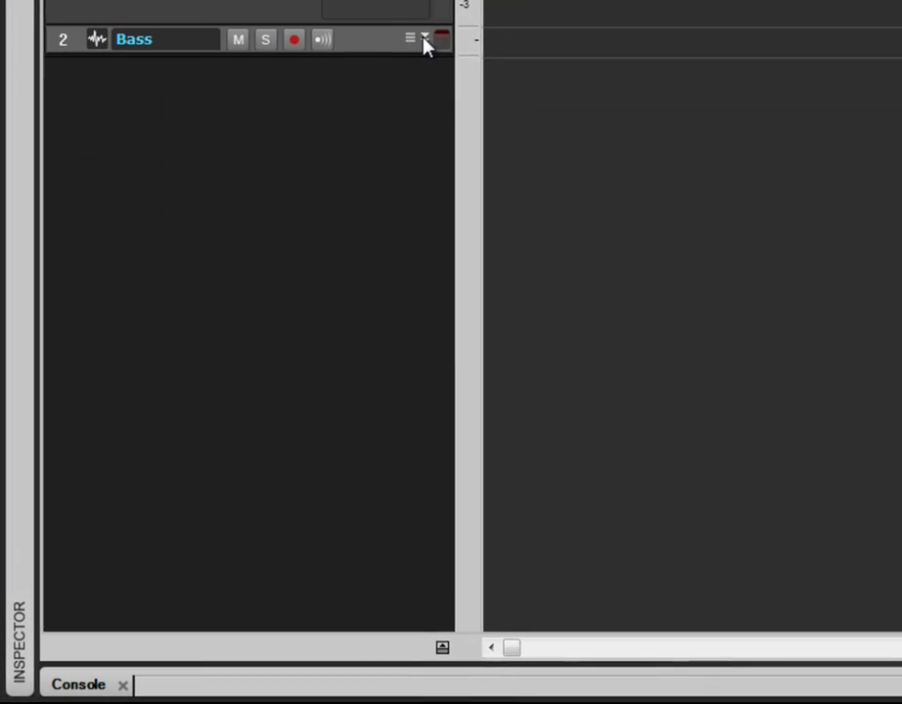
Expand the Bass track and load the Bass > FSH 1A image as its icon
left_click(428, 35)
right_click(88, 74)
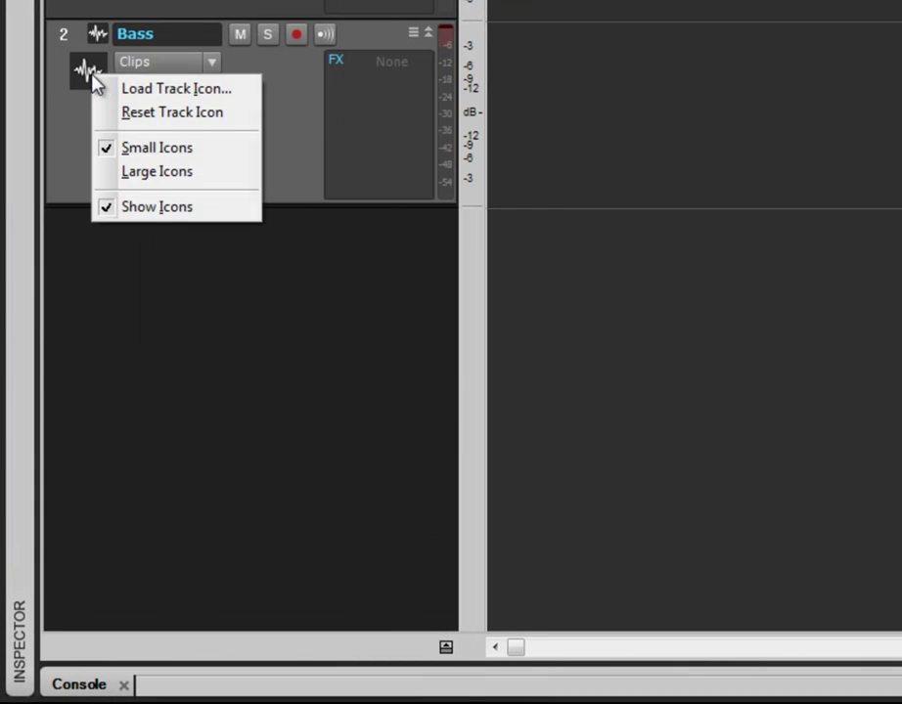
left_click(145, 94)
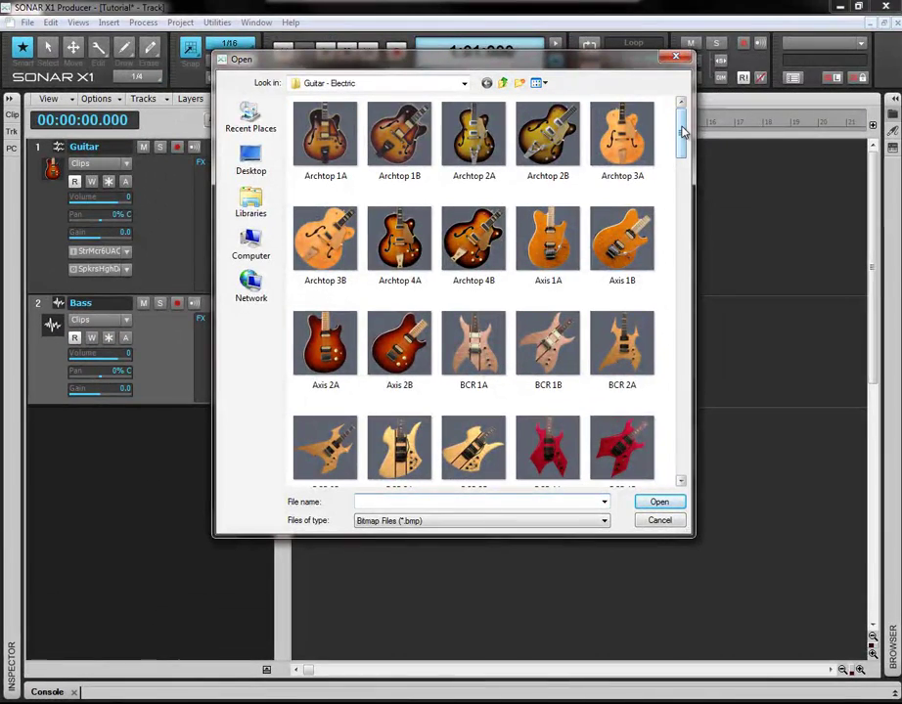
left_click_drag(683, 130, 685, 135)
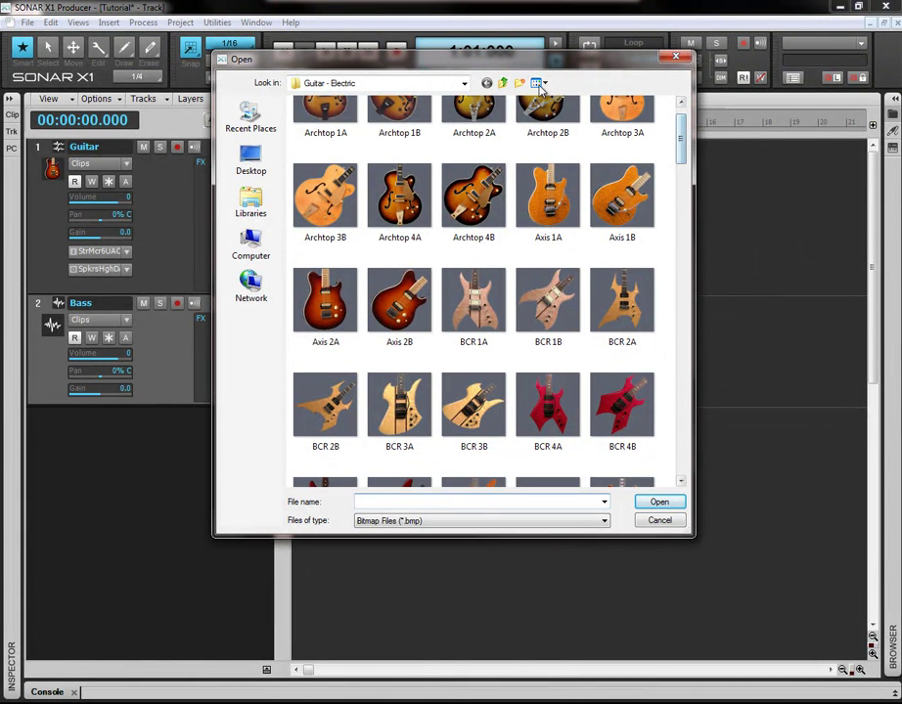
left_click(503, 86)
left_click(504, 85)
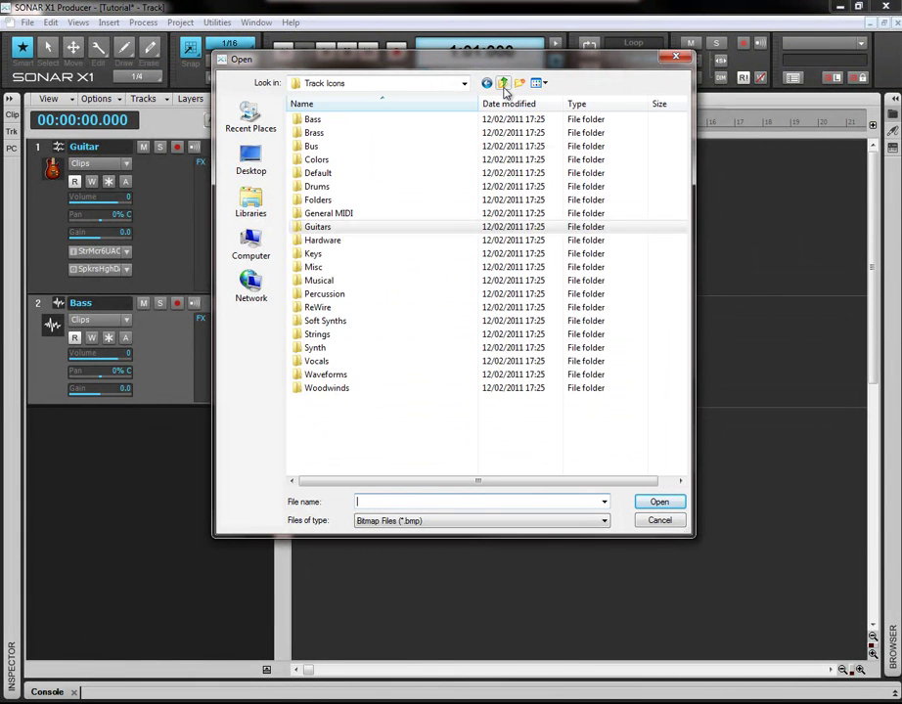
double_click(348, 121)
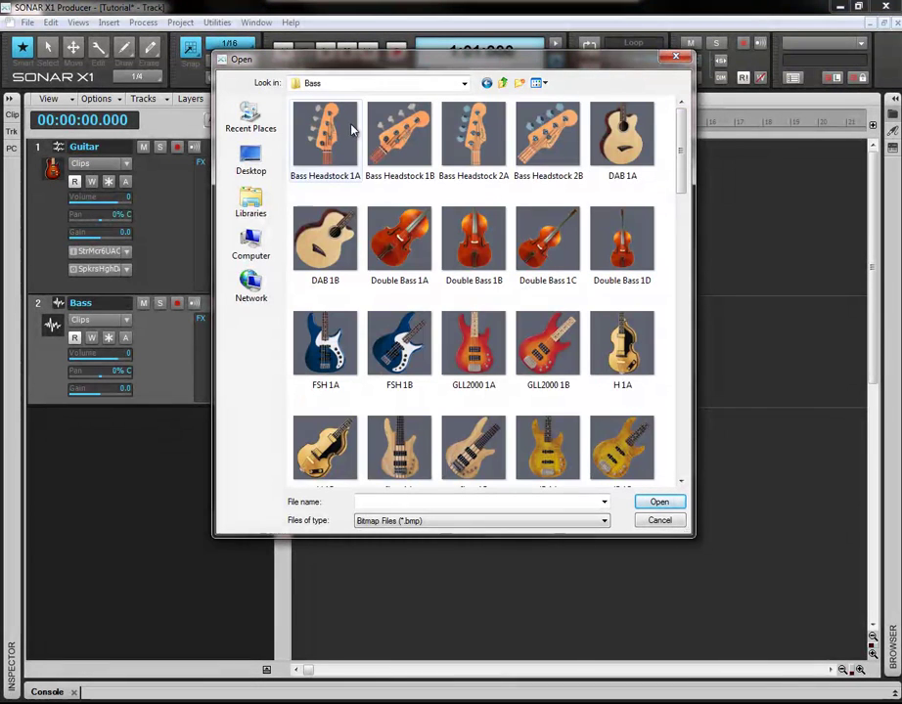
double_click(337, 356)
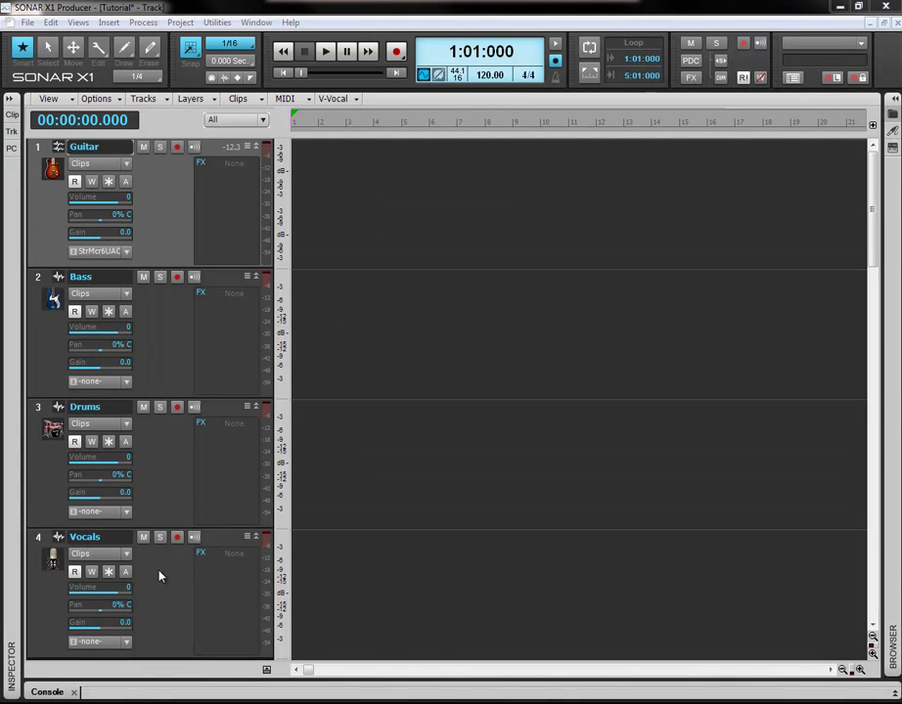
right_click(53, 559)
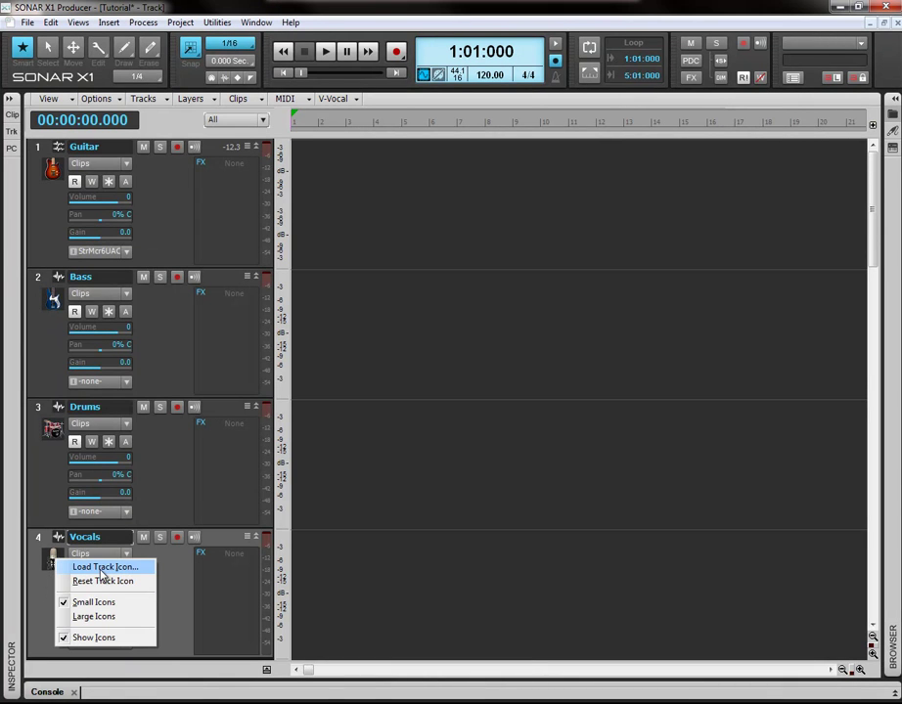
left_click(153, 648)
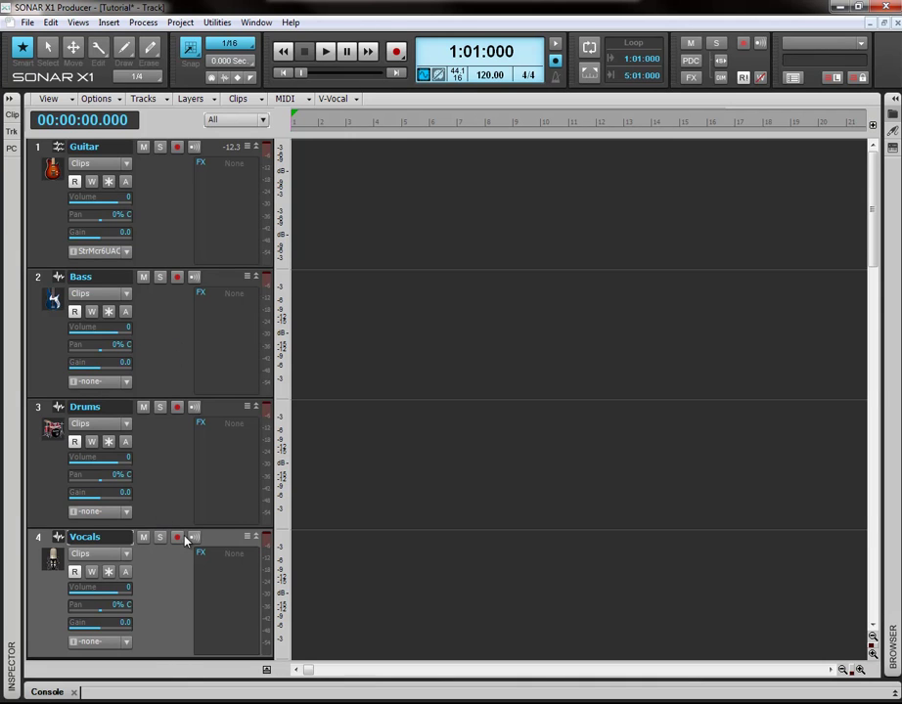
left_click_drag(181, 527, 181, 350)
left_click_drag(181, 266, 180, 174)
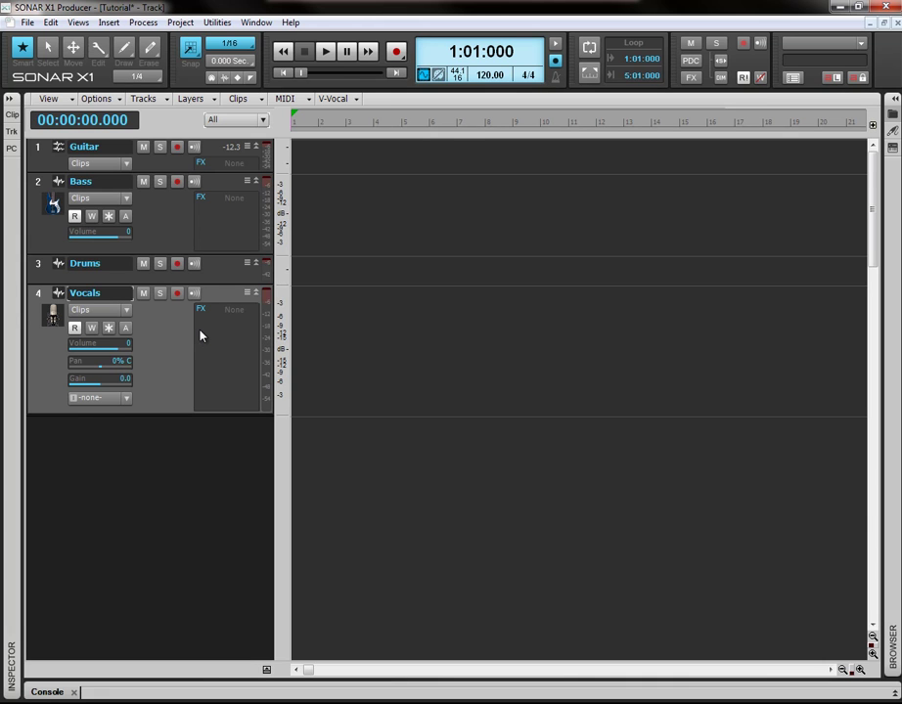
left_click(37, 164)
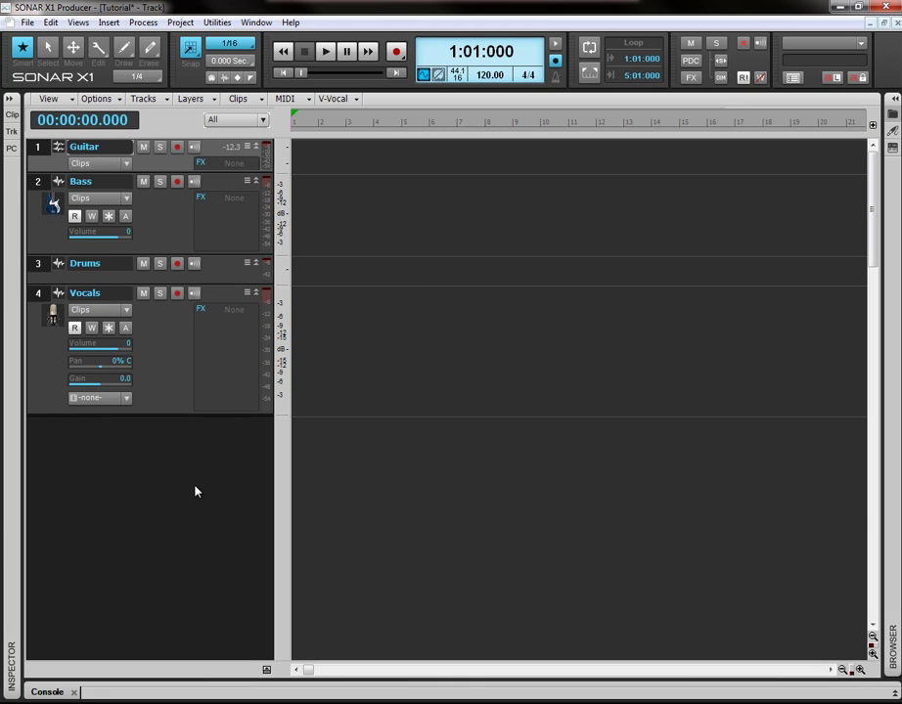
key("f")
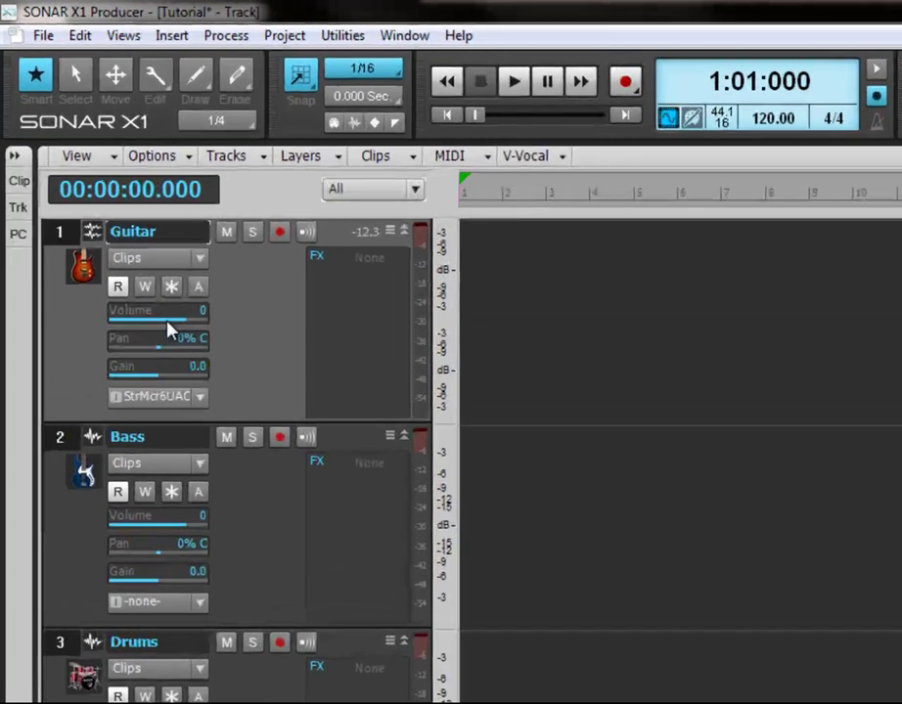
Group all four tracks' volume sliders and scroll them down together to -5.0 dB
mouse_move(79, 200)
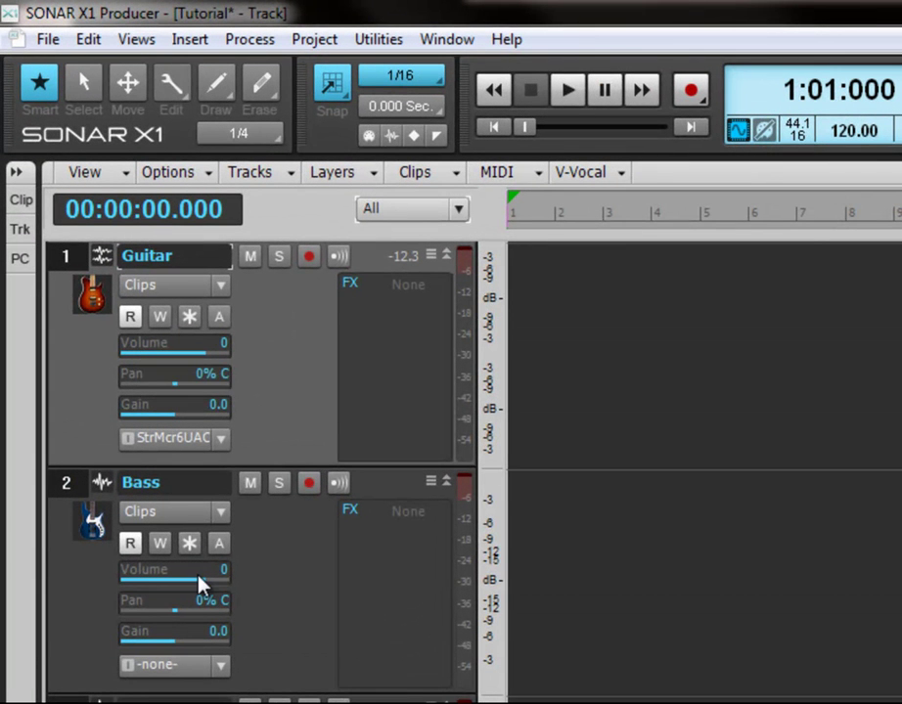
left_click(196, 359)
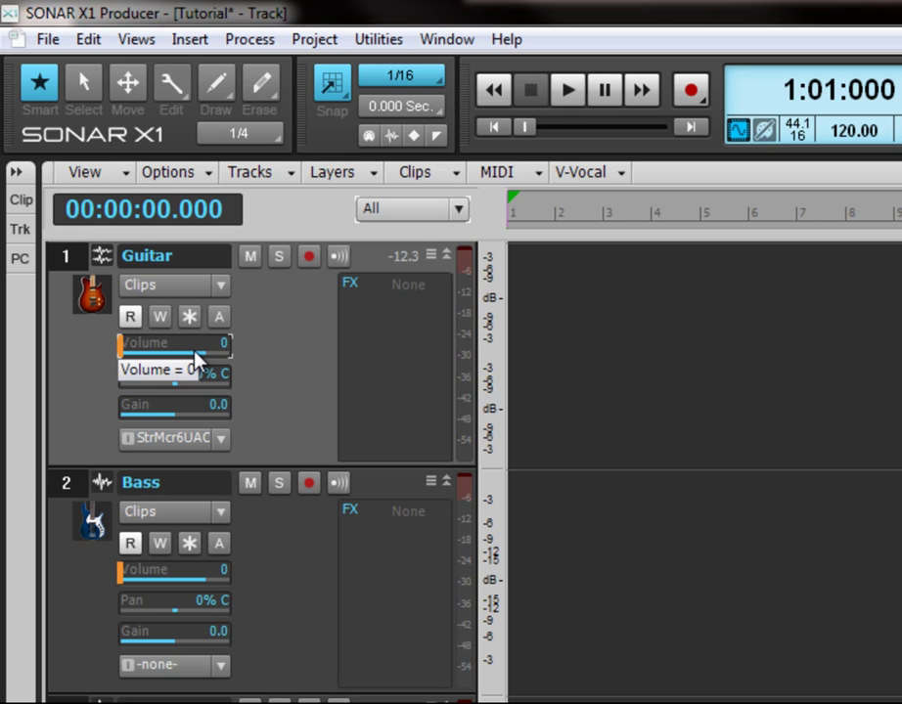
scroll(196, 359, "down", 11)
scroll(196, 359, "down", 10)
scroll(196, 357, "down", 6)
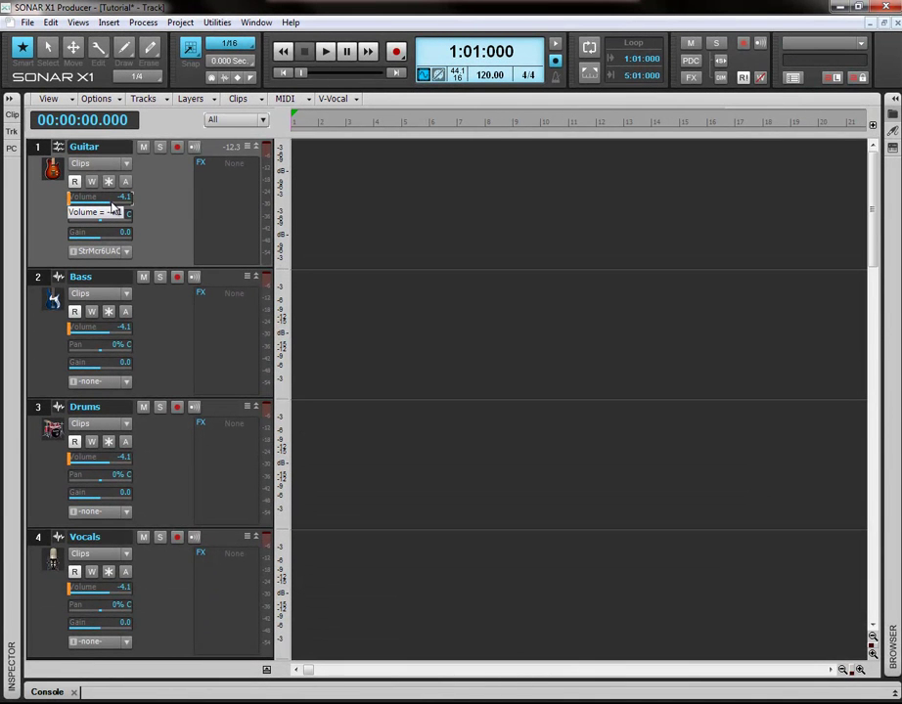
scroll(113, 207, "down", 4)
scroll(114, 207, "down", 2)
scroll(113, 207, "up", 2)
scroll(113, 208, "down", 1)
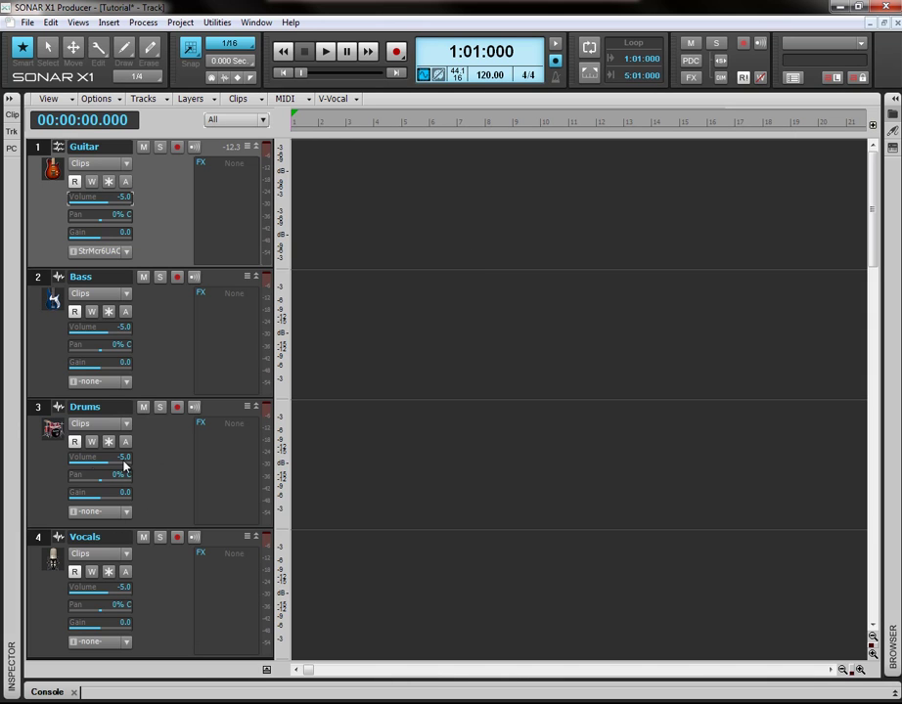
mouse_move(124, 465)
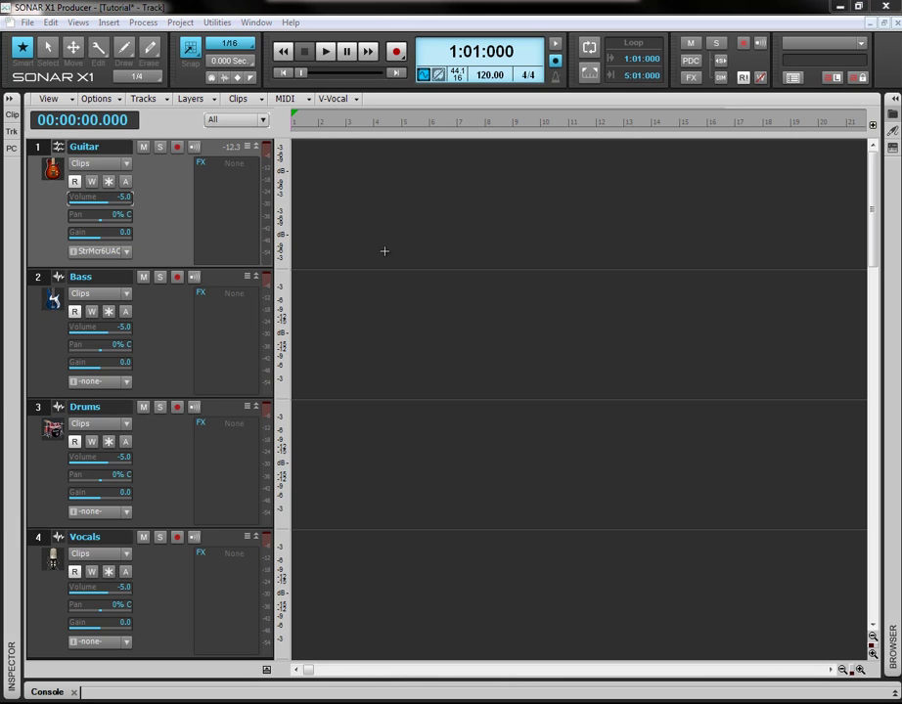
right_click(229, 191)
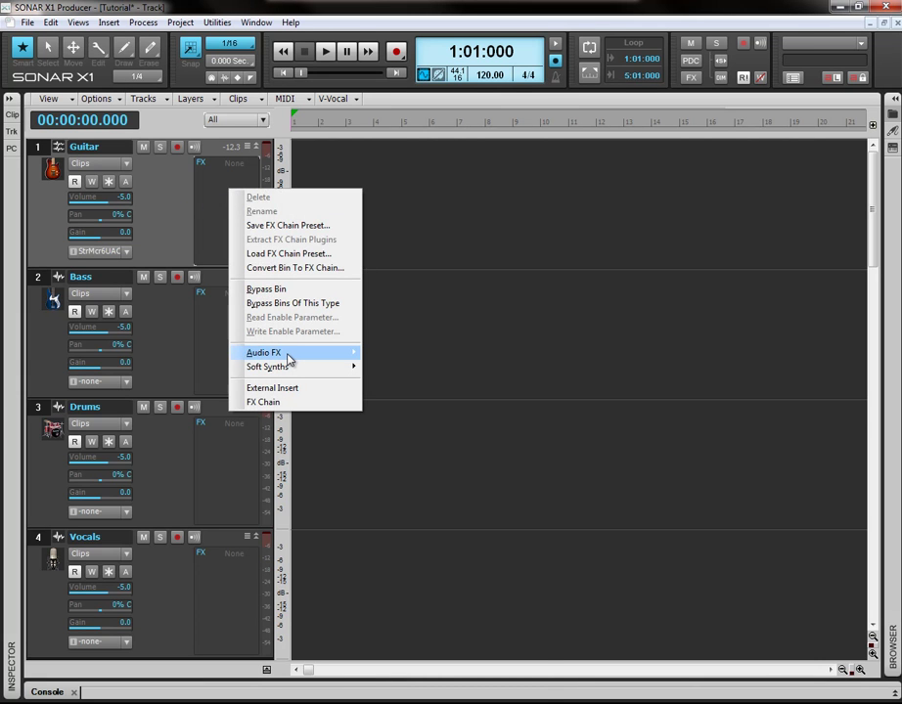
mouse_move(283, 354)
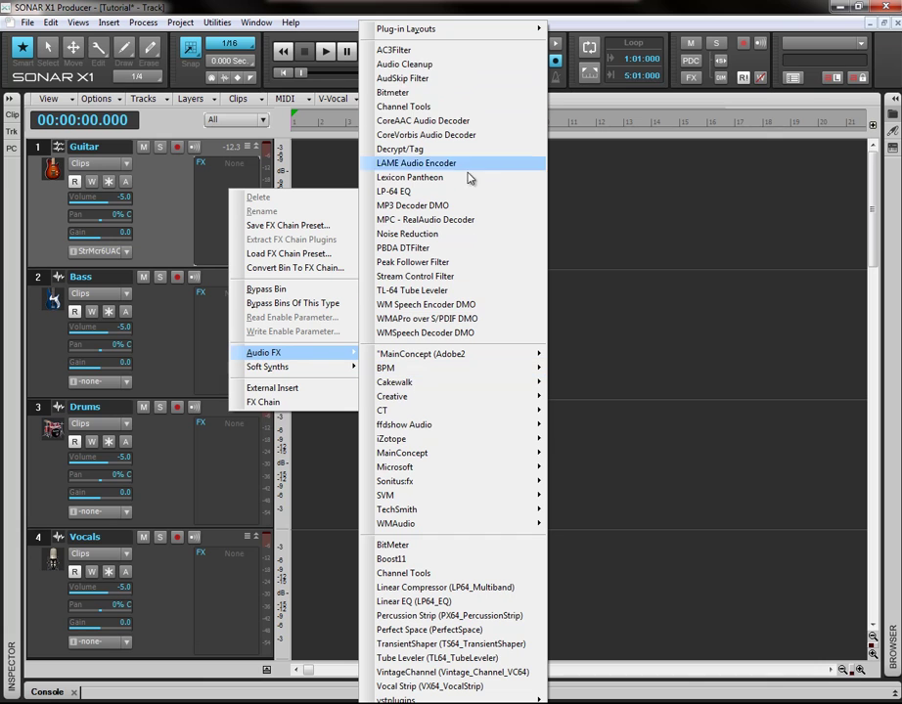
mouse_move(449, 433)
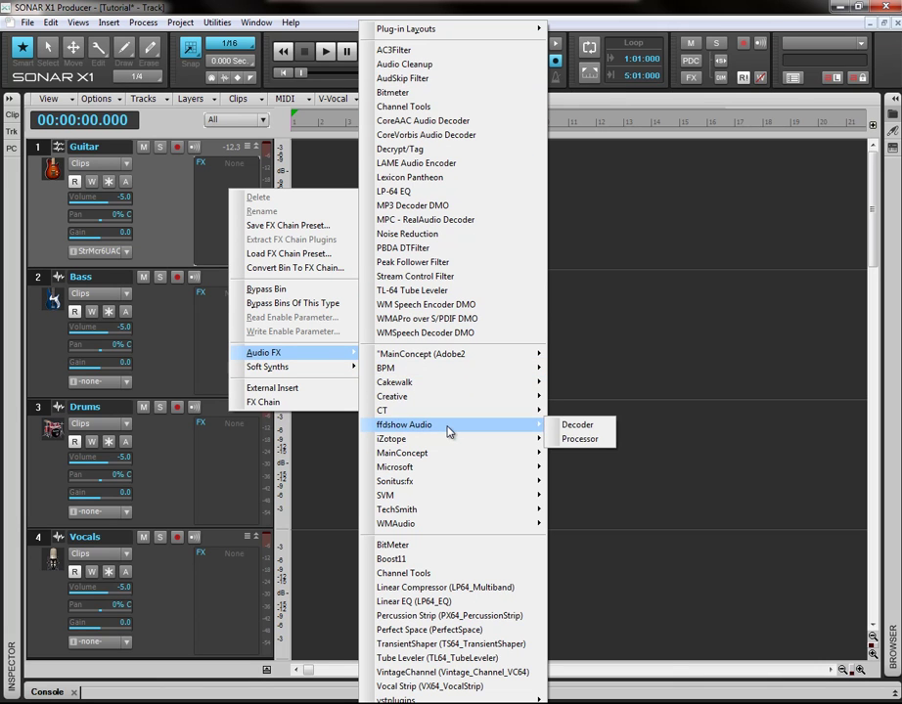
mouse_move(442, 382)
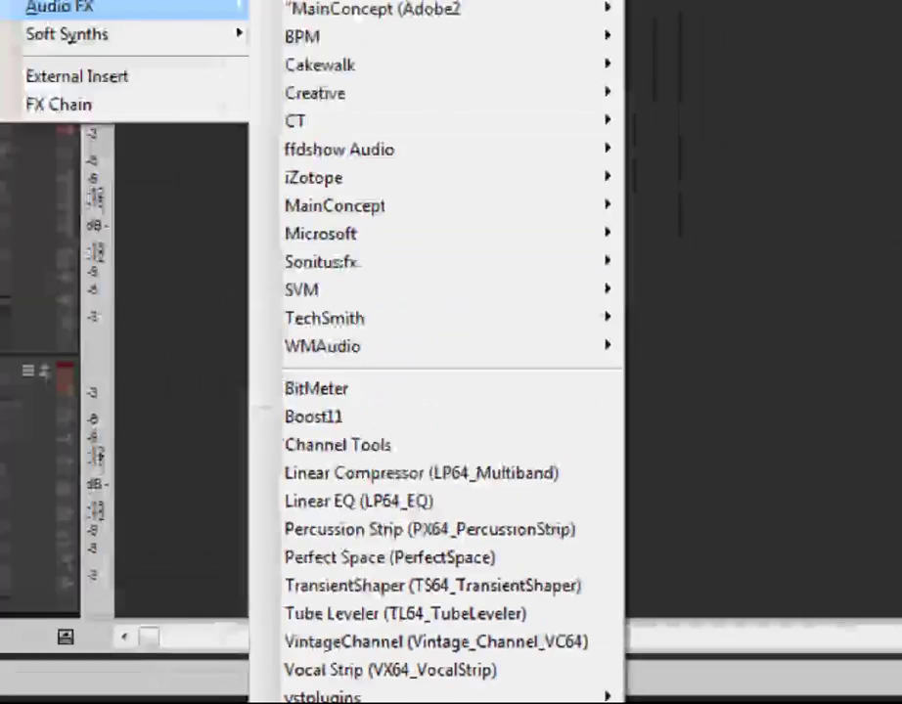
left_click(167, 186)
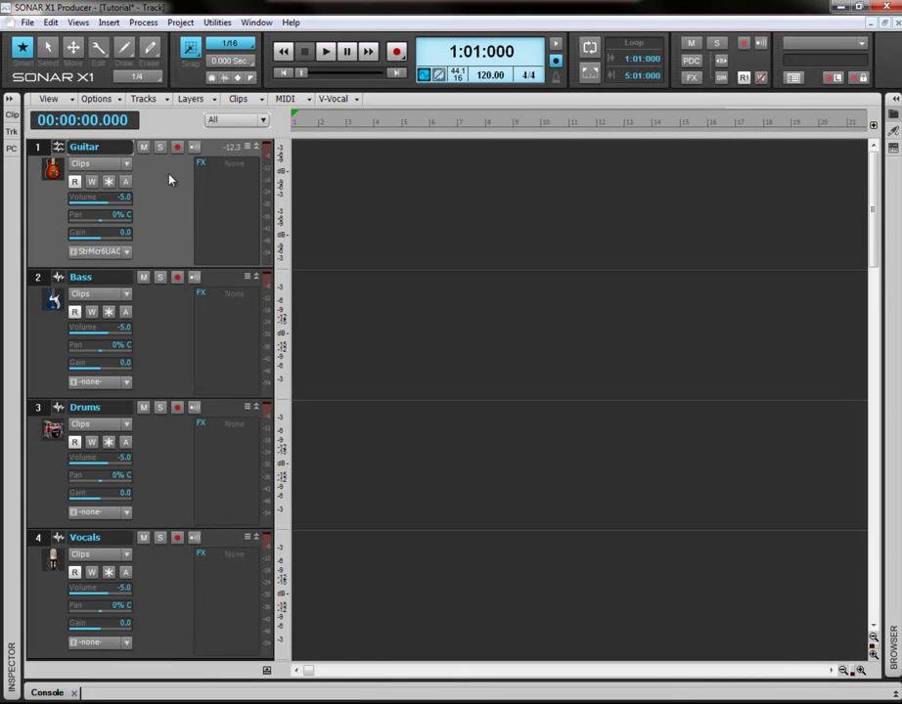
left_click(29, 22)
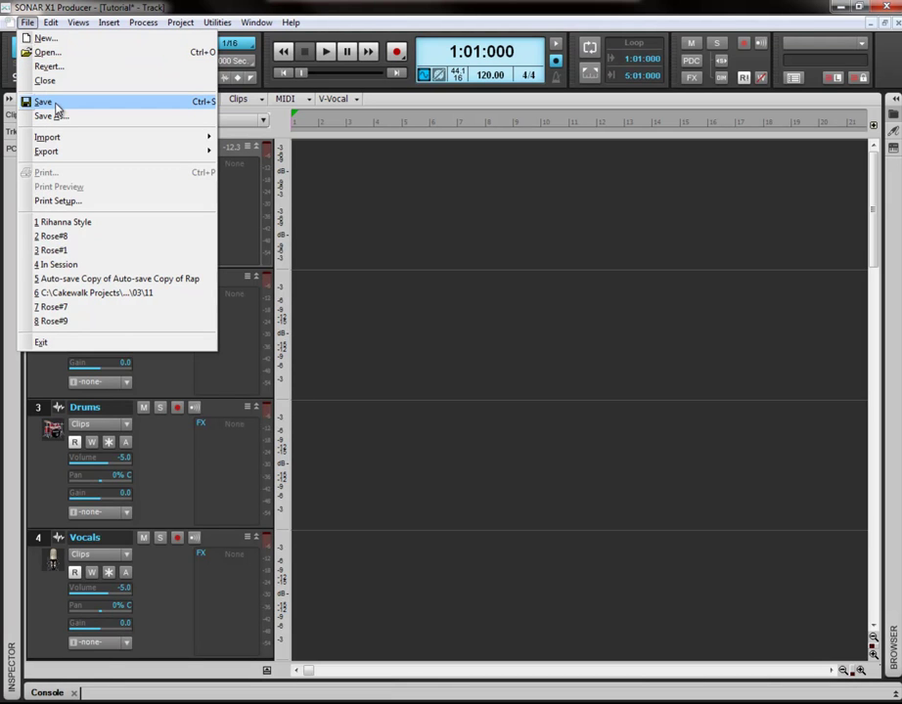
left_click(255, 11)
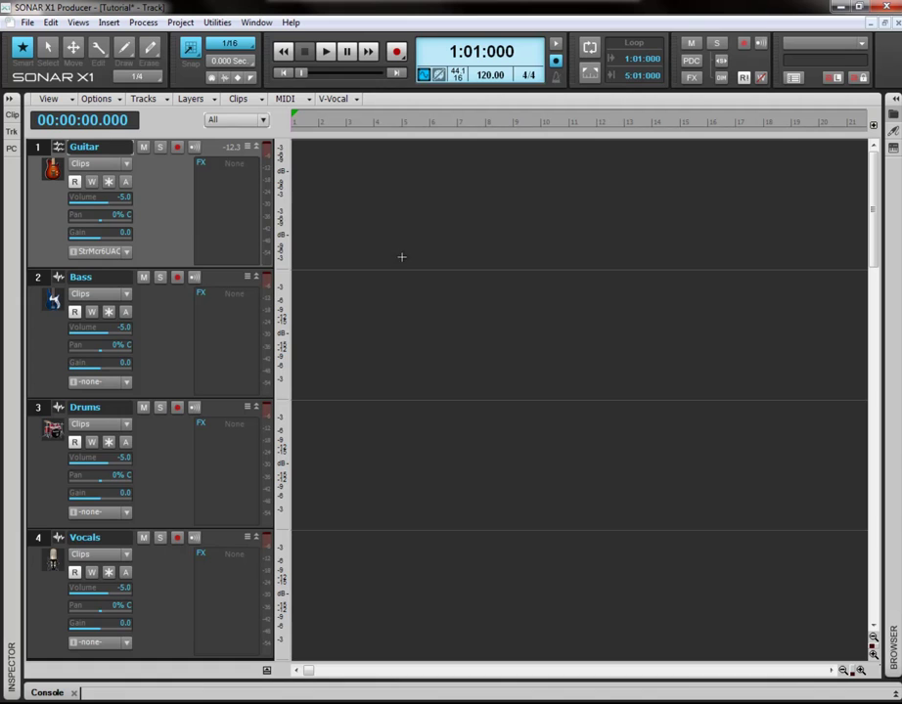